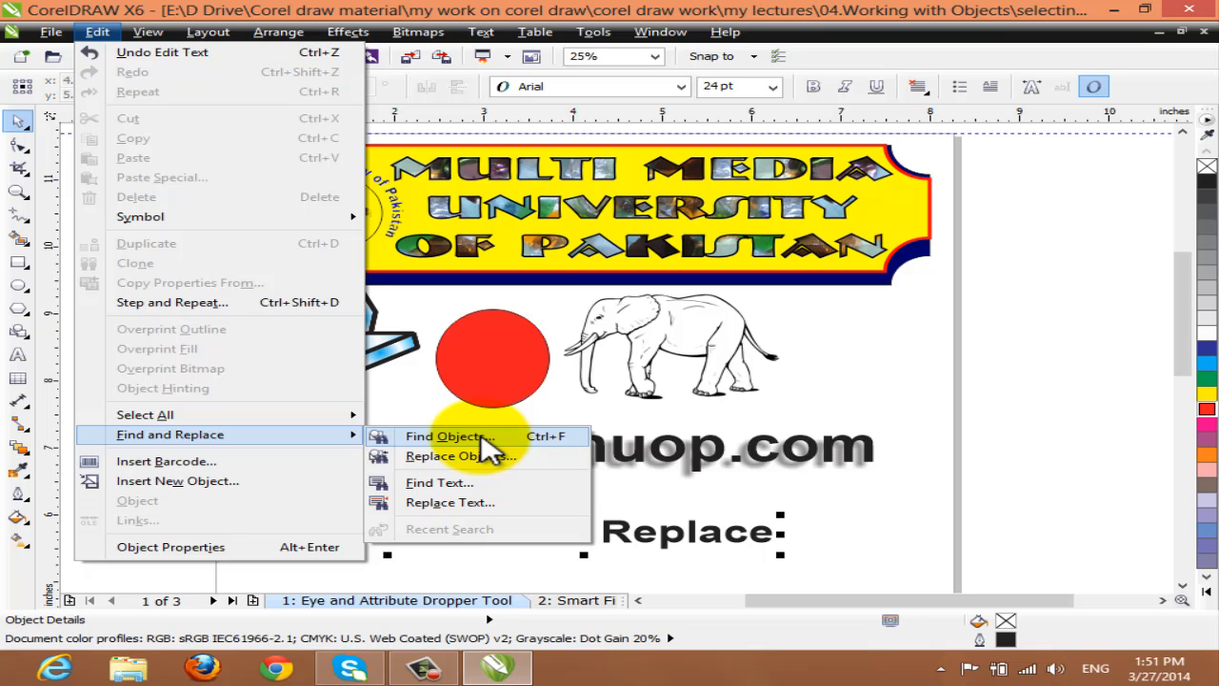
# Search the document's text for the word 'Replace' through to the end of the document.
pyautogui.click(474, 491)
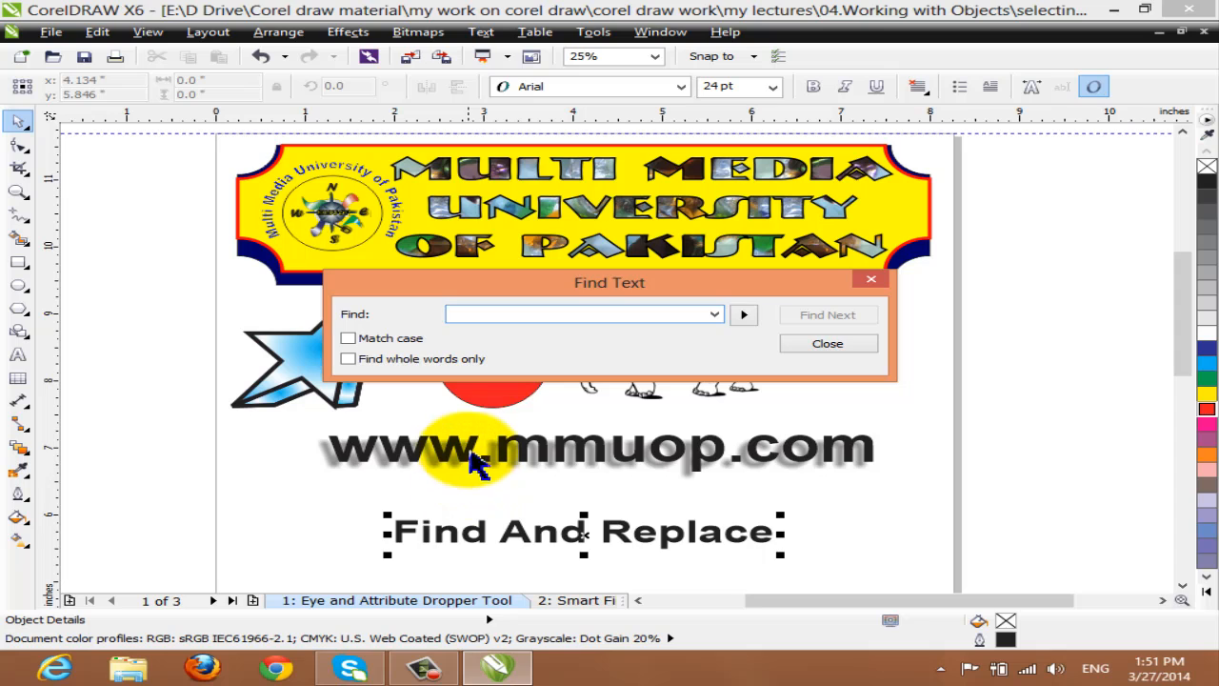
pyautogui.moveTo(472, 284); pyautogui.dragTo(424, 272)
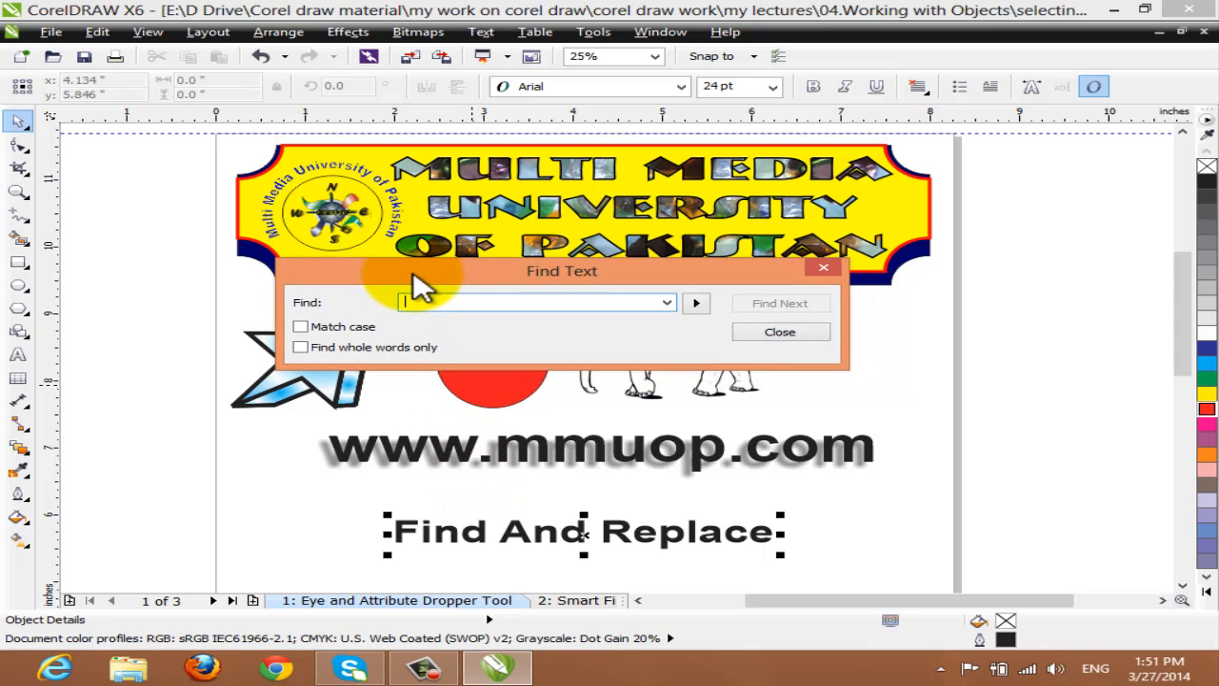
pyautogui.click(448, 303)
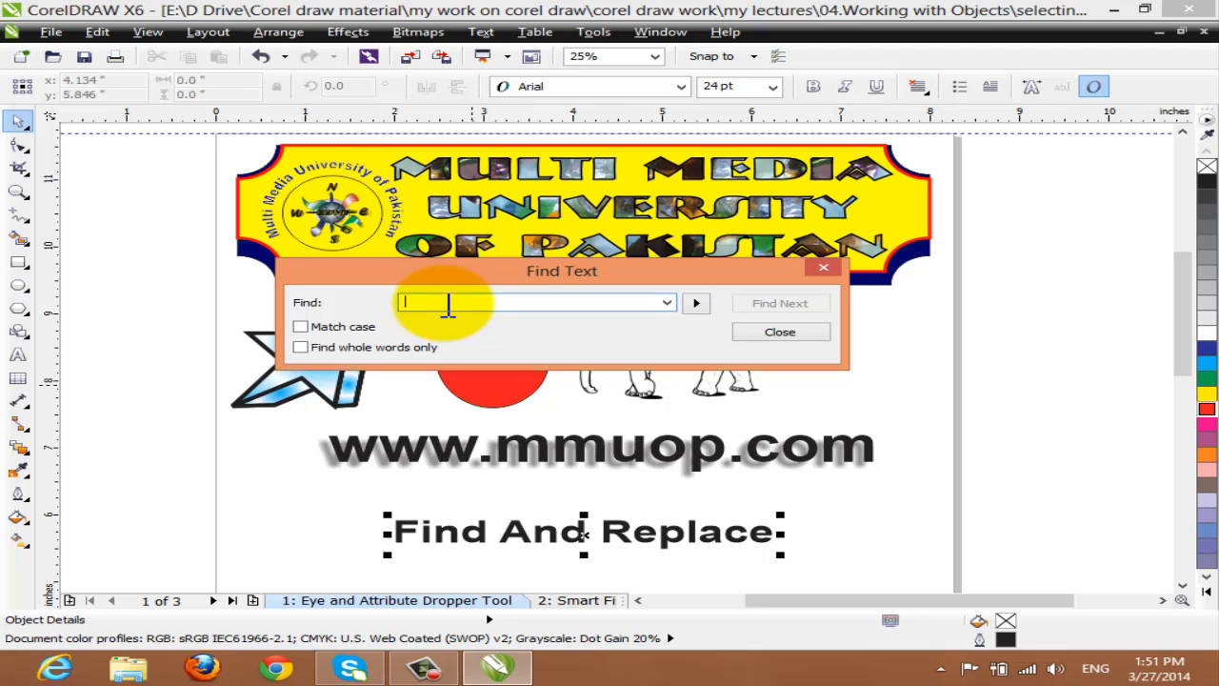
pyautogui.write('Replace')
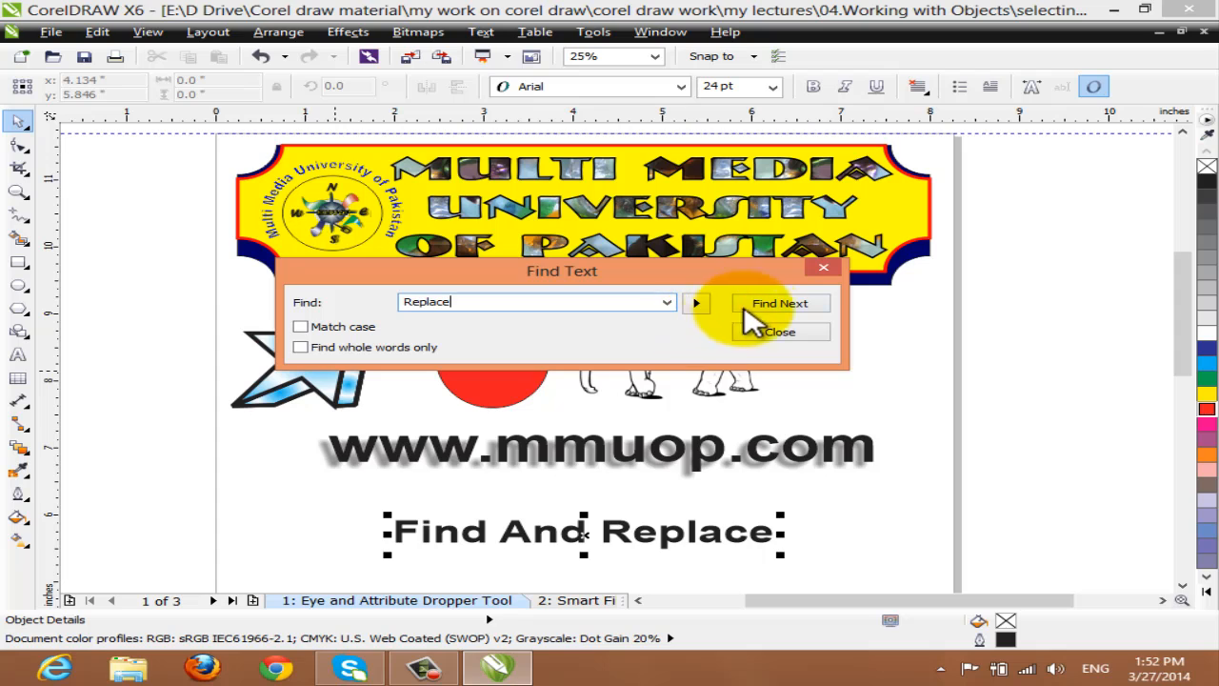
pyautogui.click(769, 304)
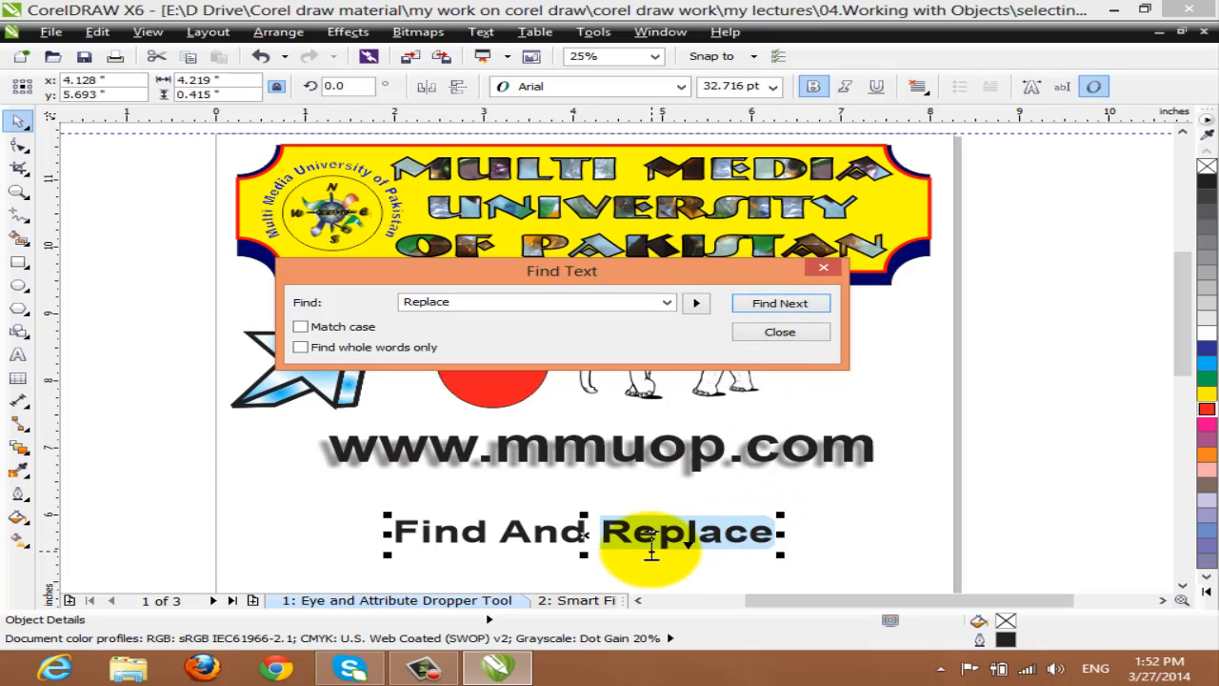
pyautogui.click(781, 304)
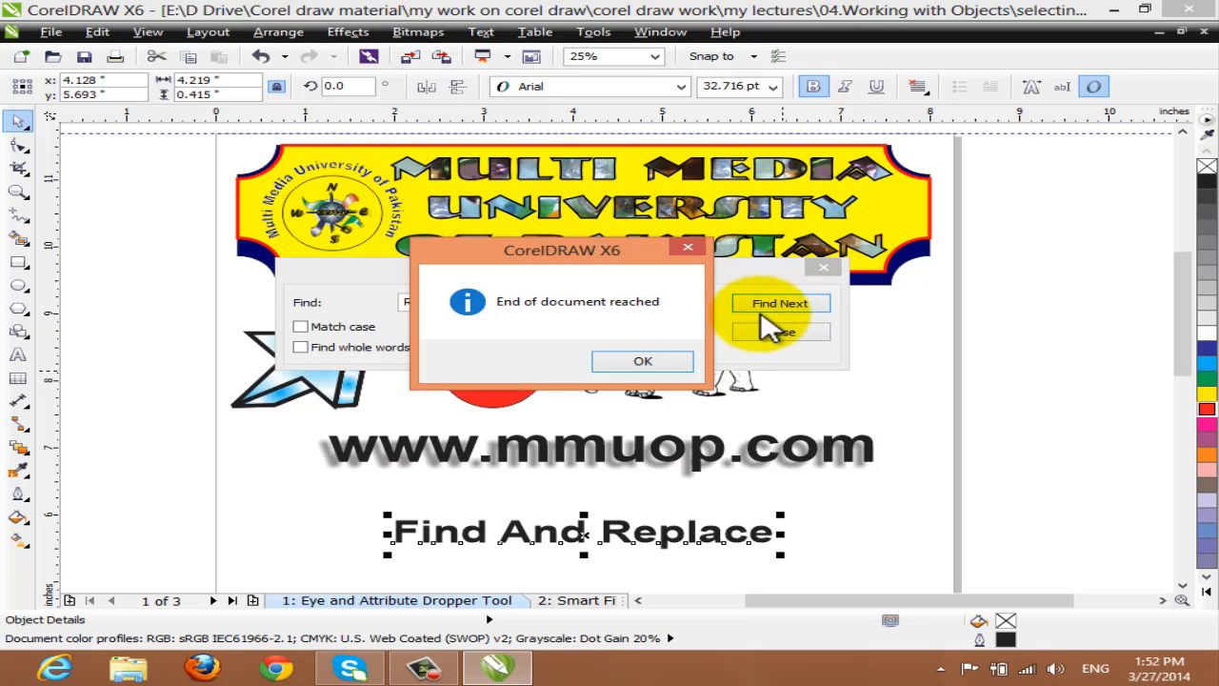
pyautogui.click(622, 364)
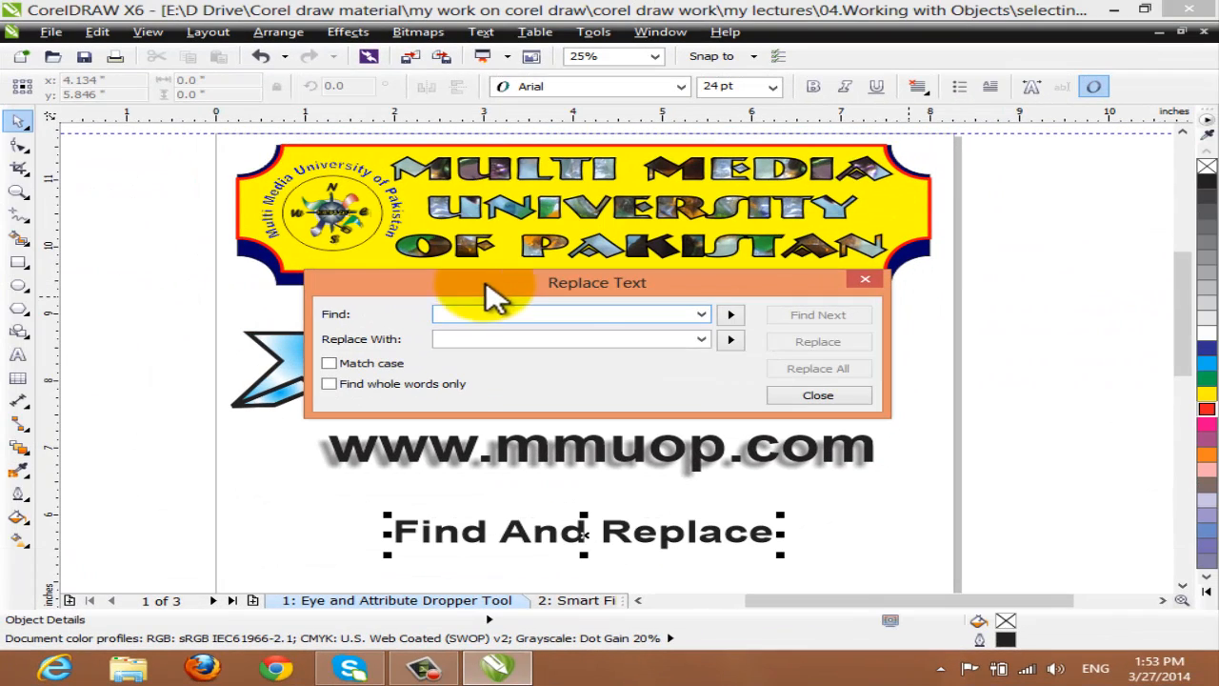
# Replace the word 'Find' with 'Multimedia' in the text line below the web address.
pyautogui.click(456, 316)
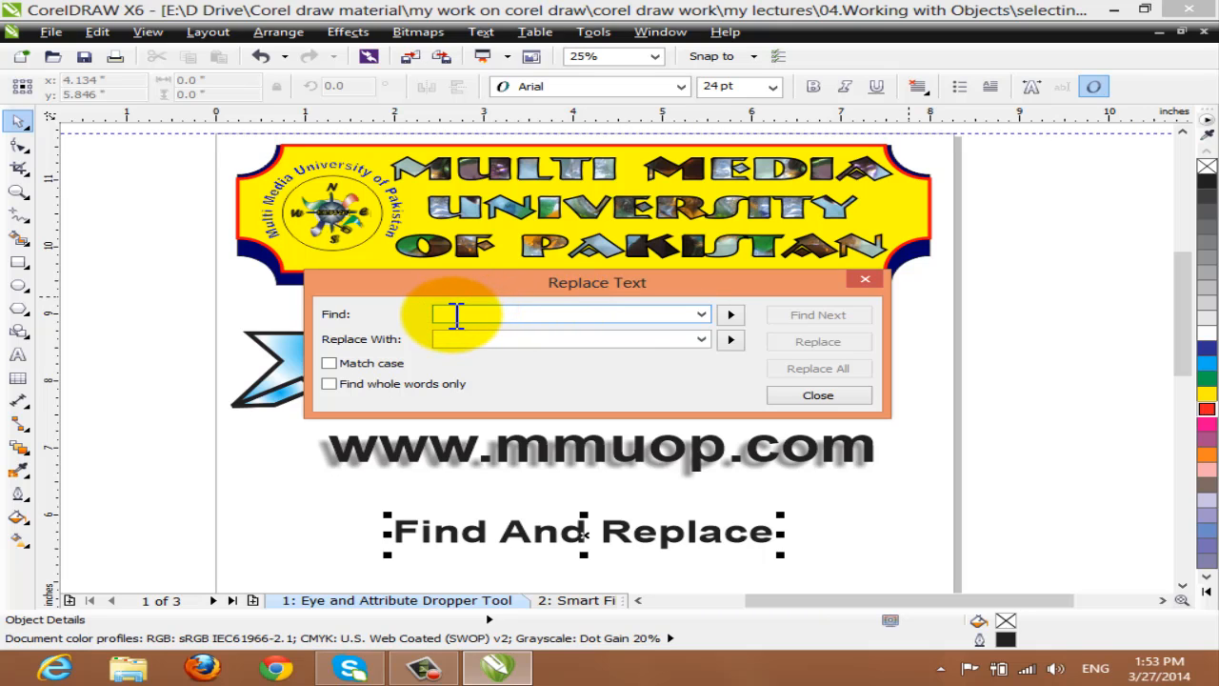
pyautogui.write('Find')
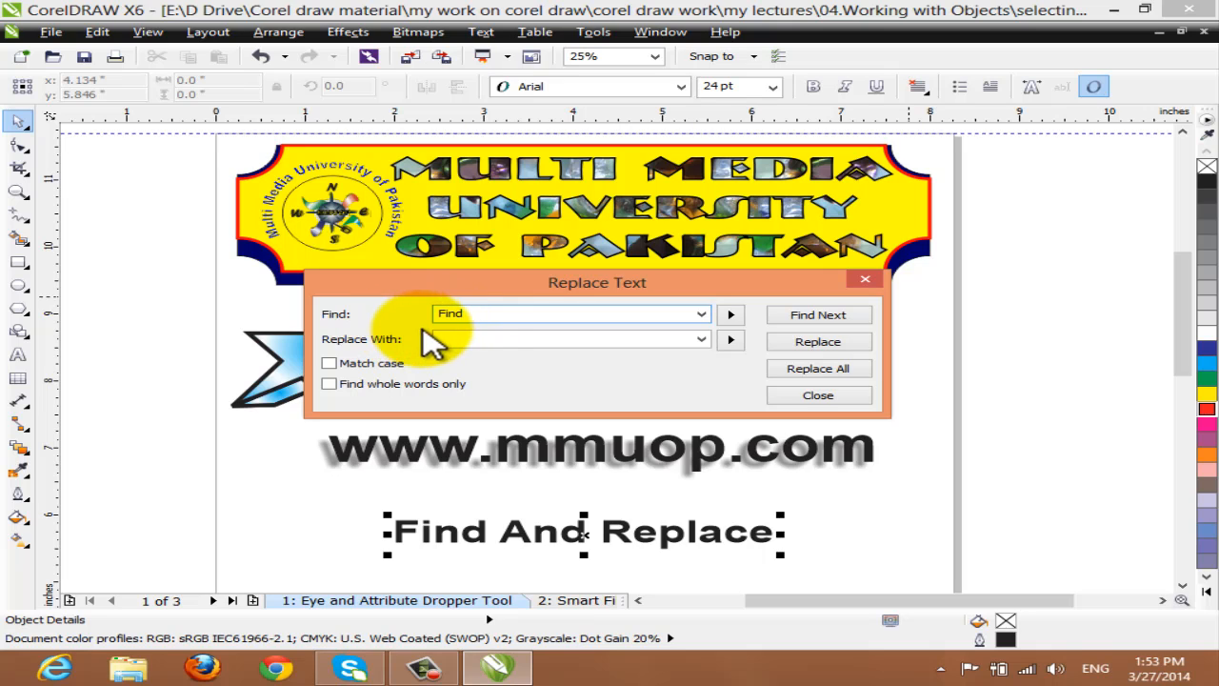
pyautogui.click(451, 341)
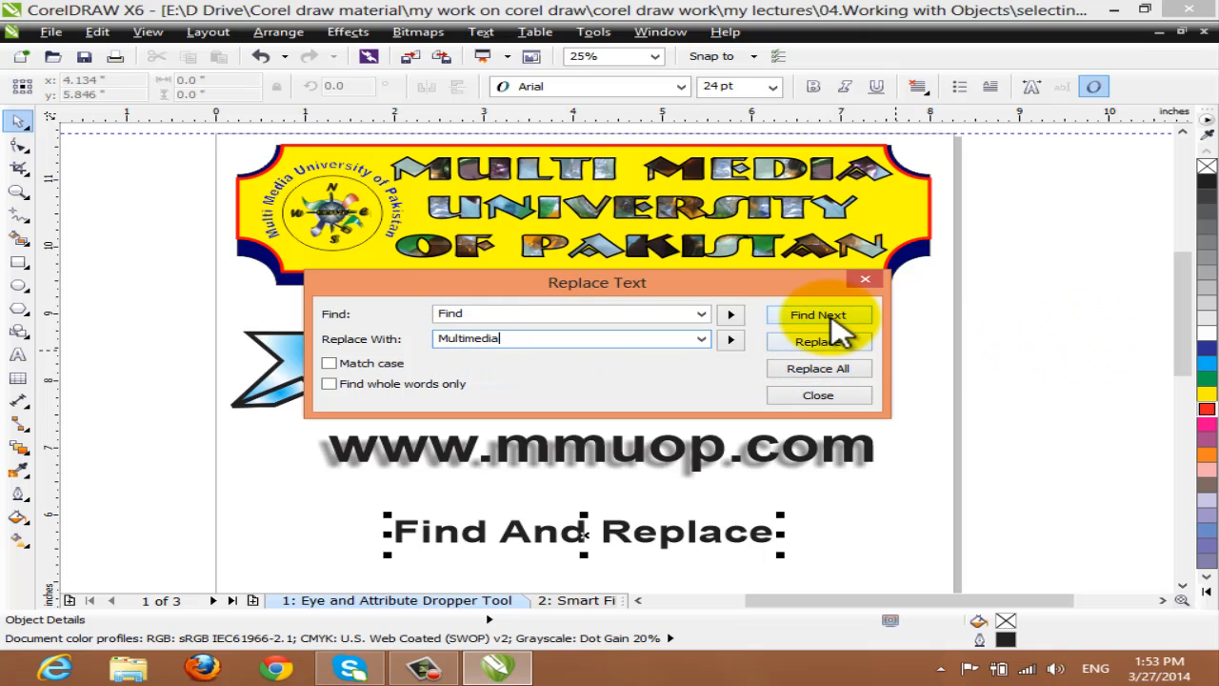
pyautogui.click(825, 318)
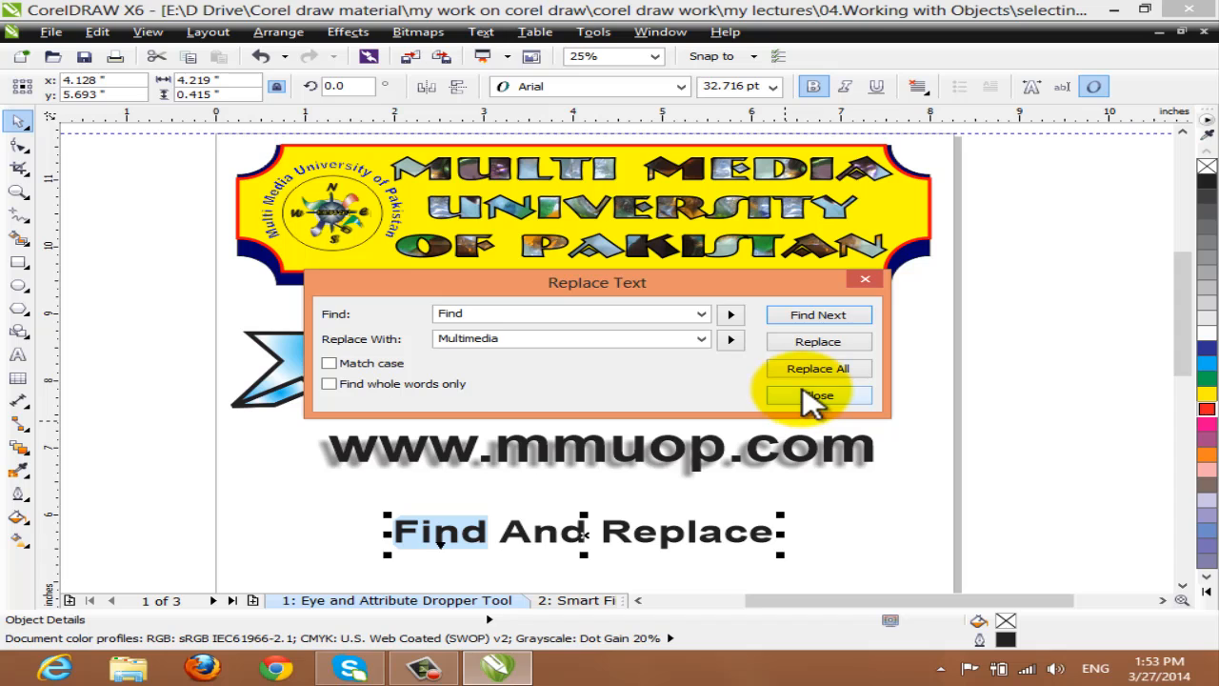
pyautogui.click(808, 345)
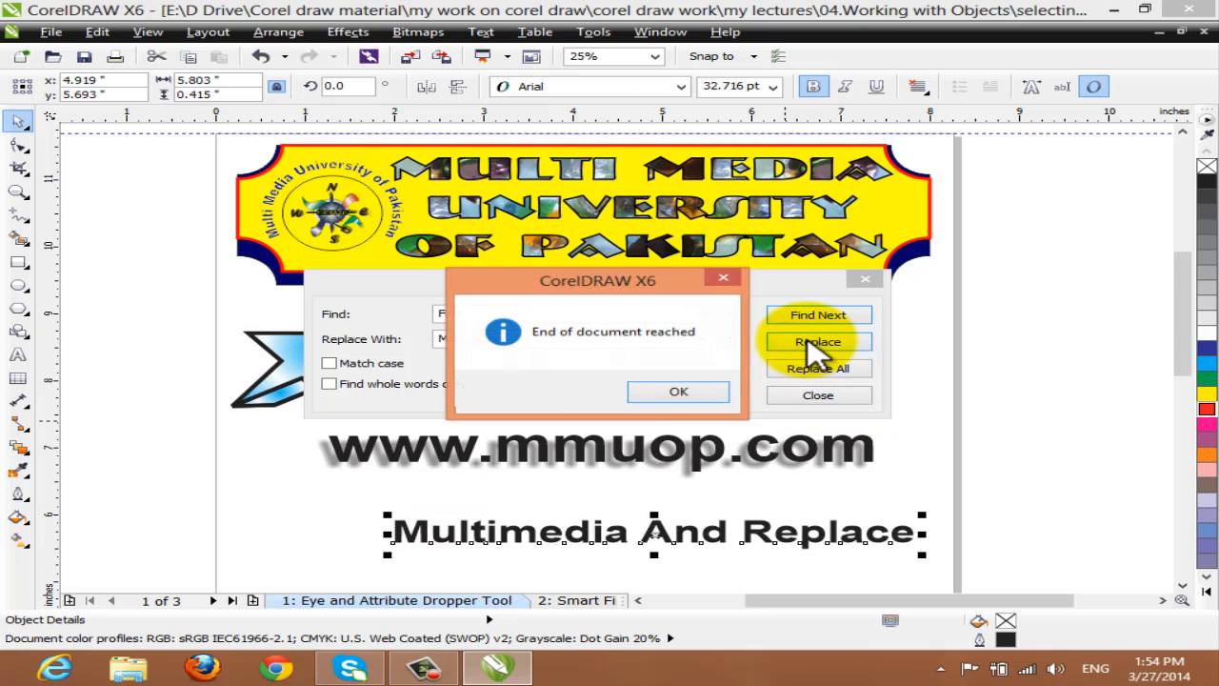
pyautogui.click(675, 391)
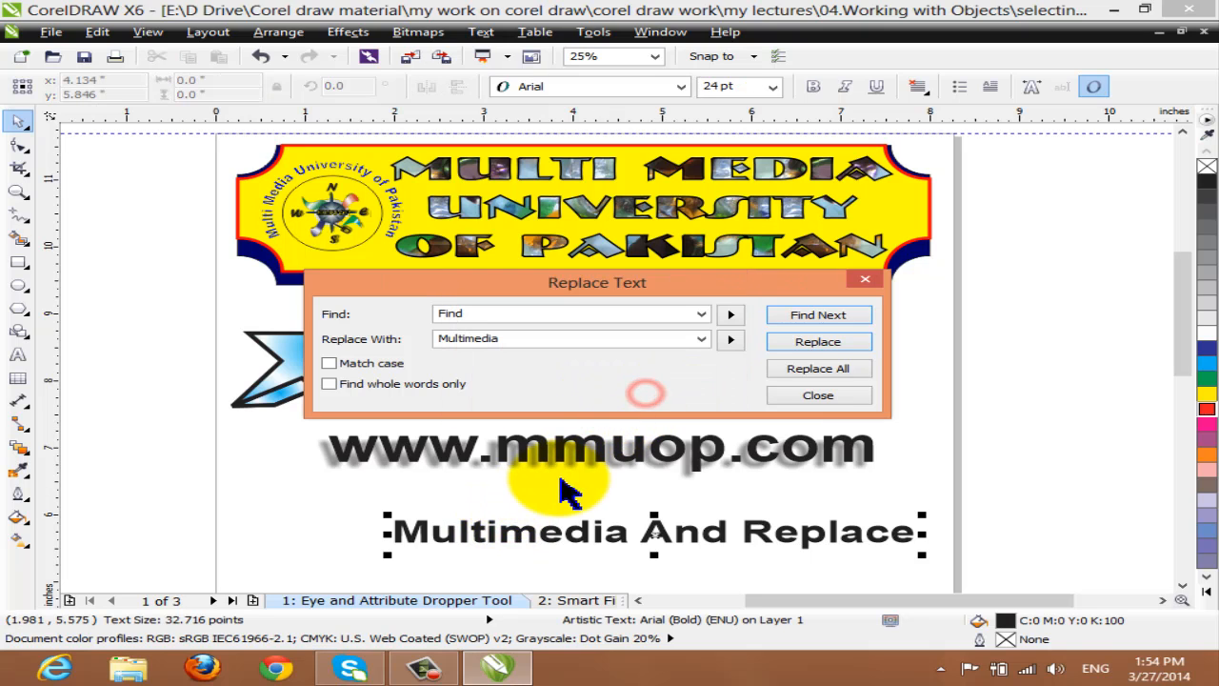
pyautogui.click(814, 395)
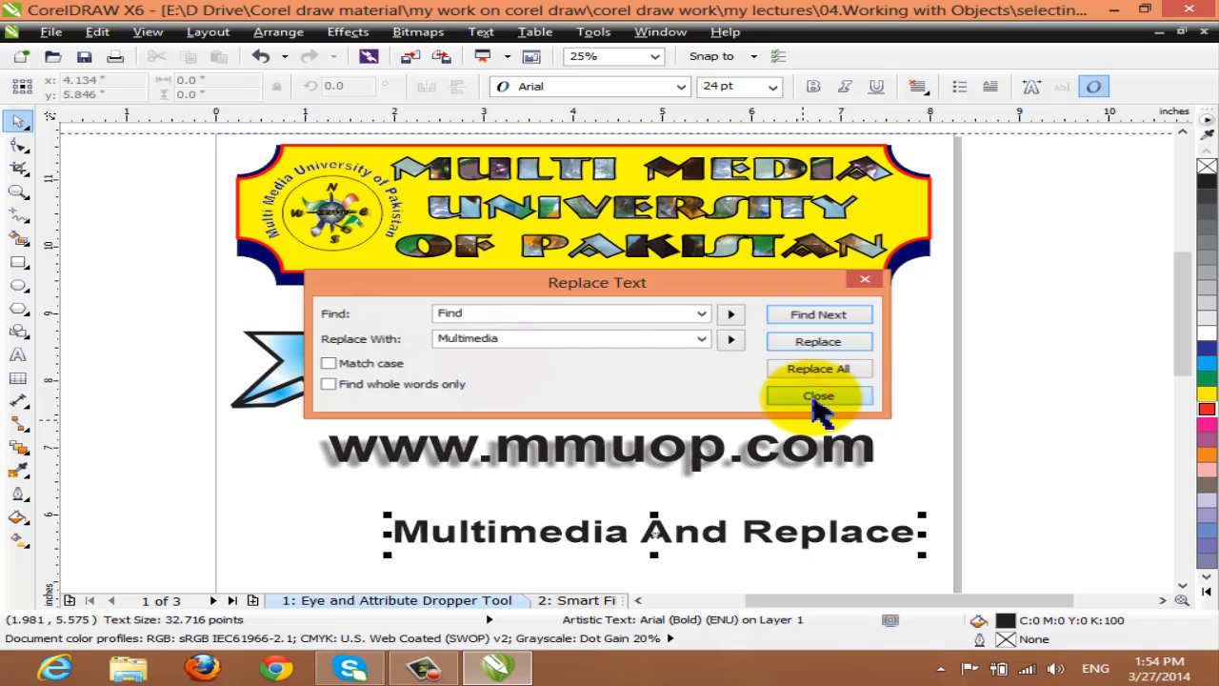
# Undo the text replacement and deselect the text line.
pyautogui.hotkey('ctrl', 'z')
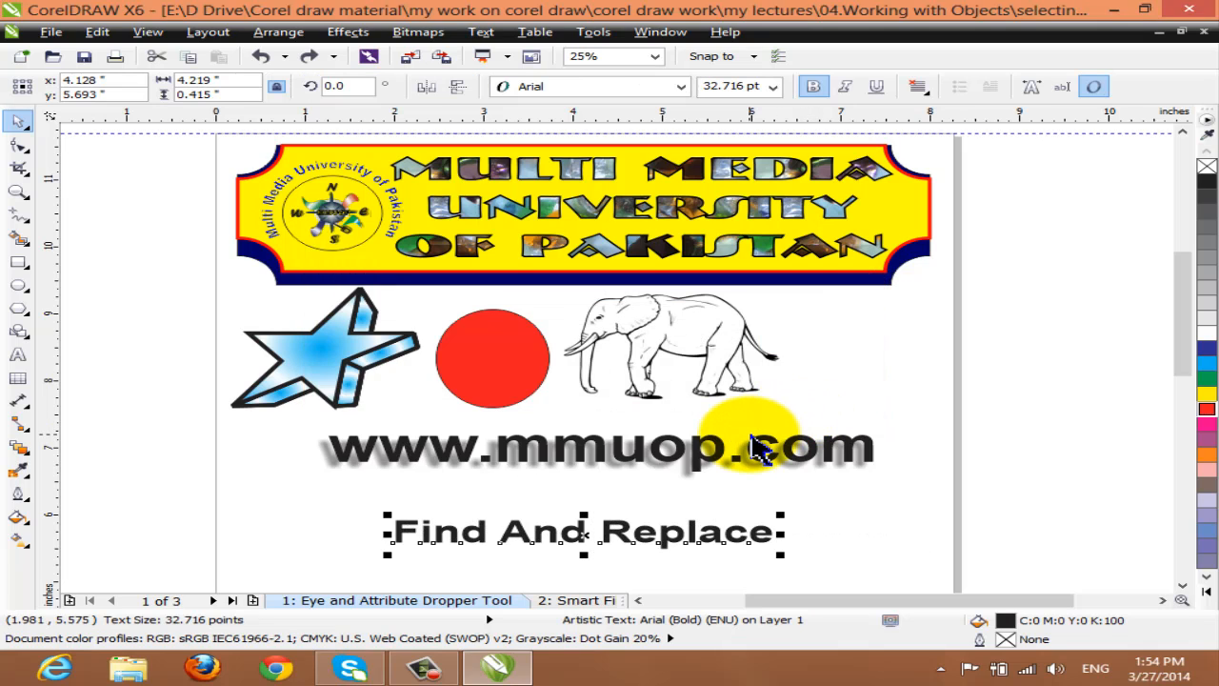
pyautogui.click(322, 485)
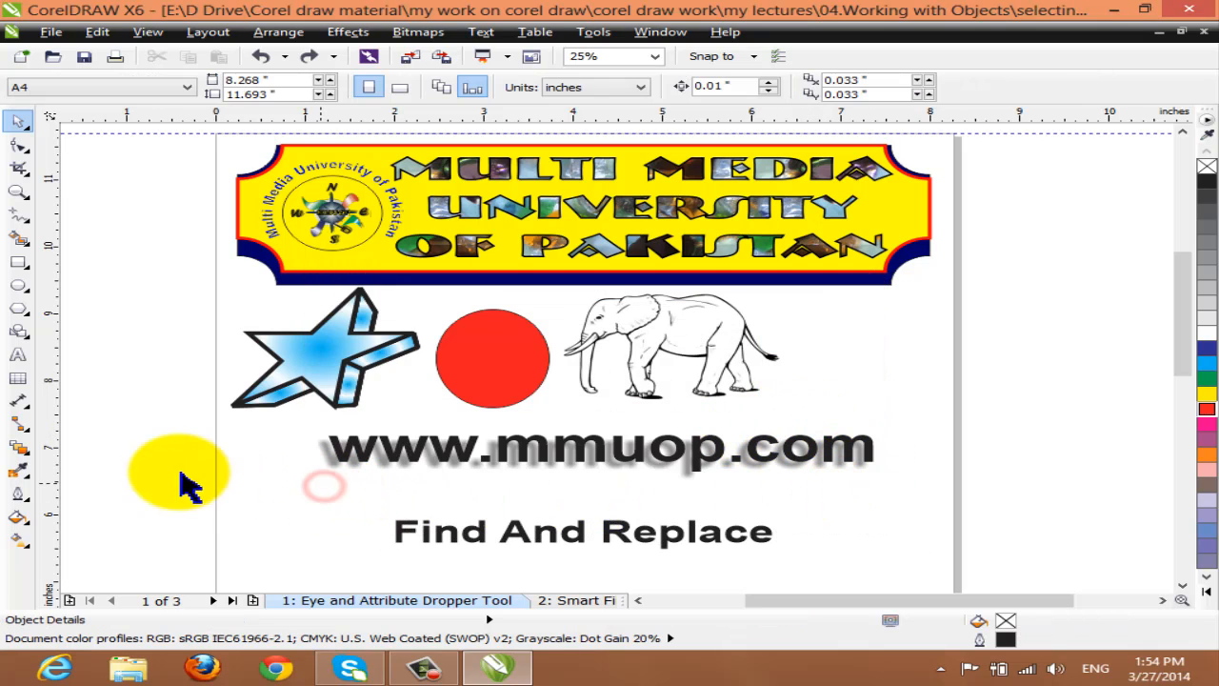
# Begin a new object search in the Find Wizard and choose Stars as the object type to find.
pyautogui.click(97, 33)
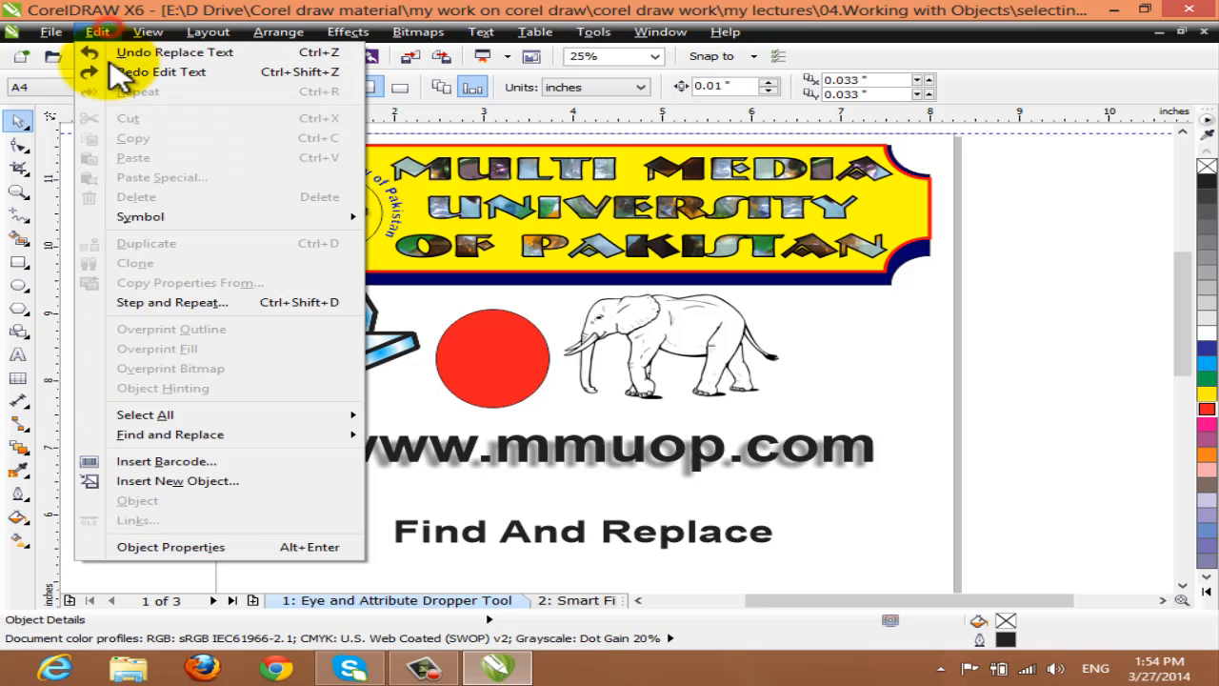
pyautogui.moveTo(328, 439)
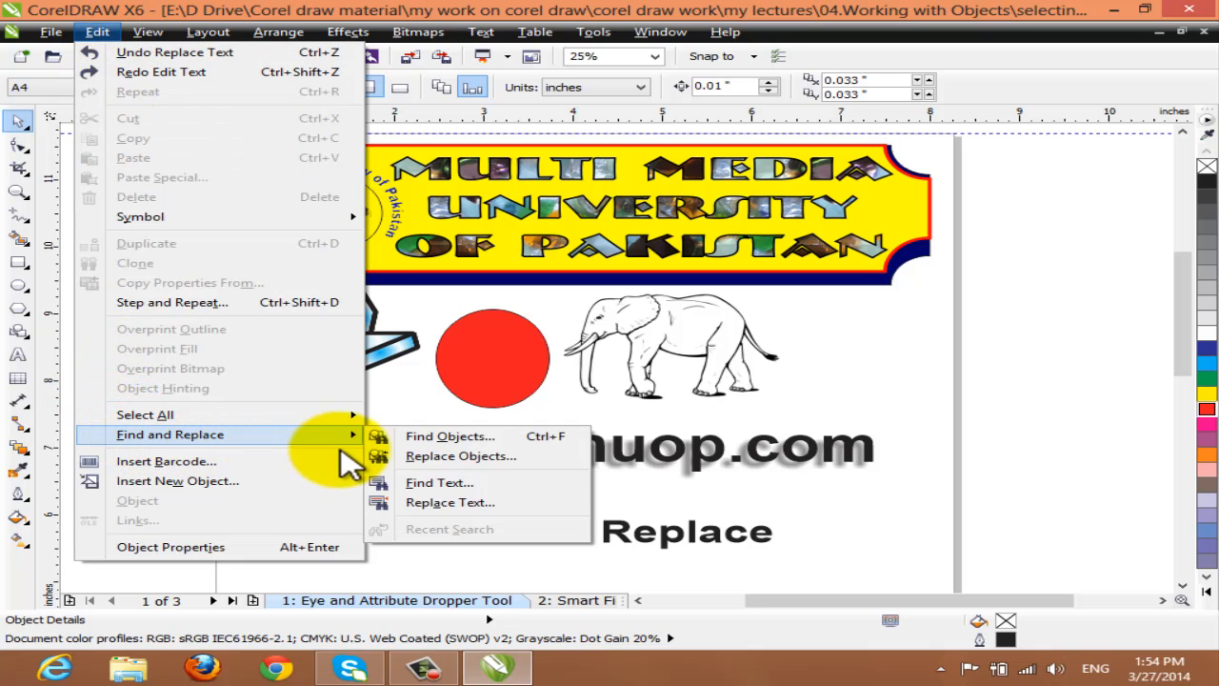
pyautogui.click(478, 438)
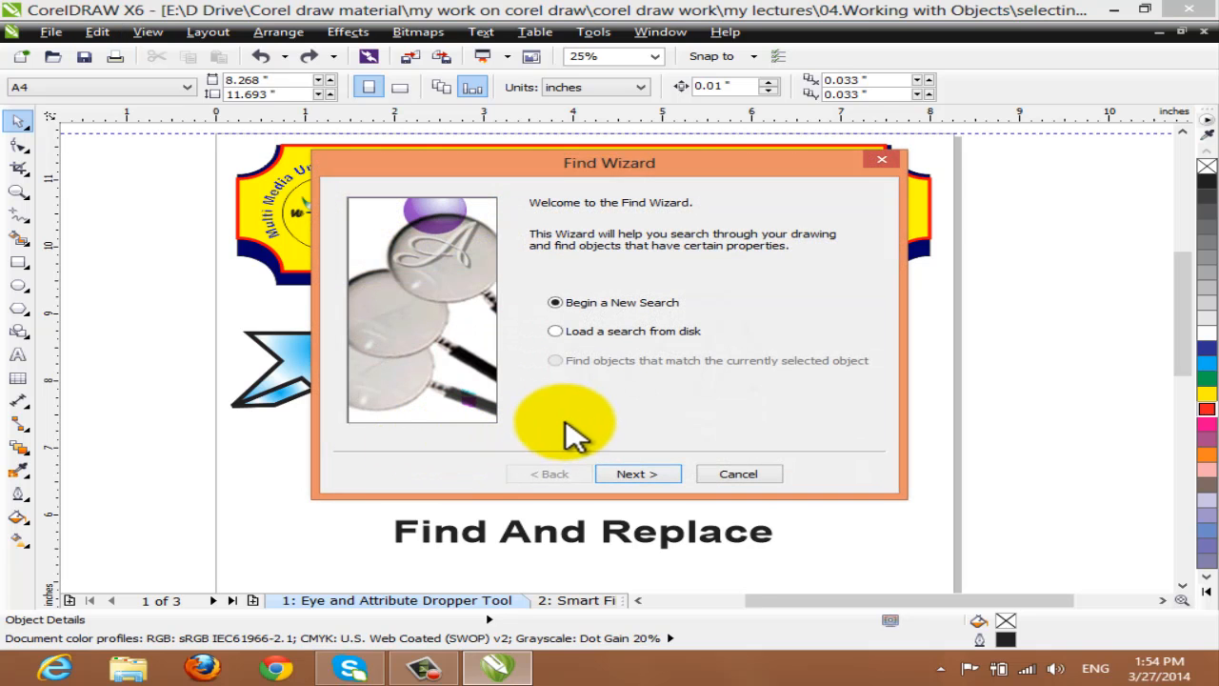
pyautogui.moveTo(735, 169); pyautogui.dragTo(733, 139)
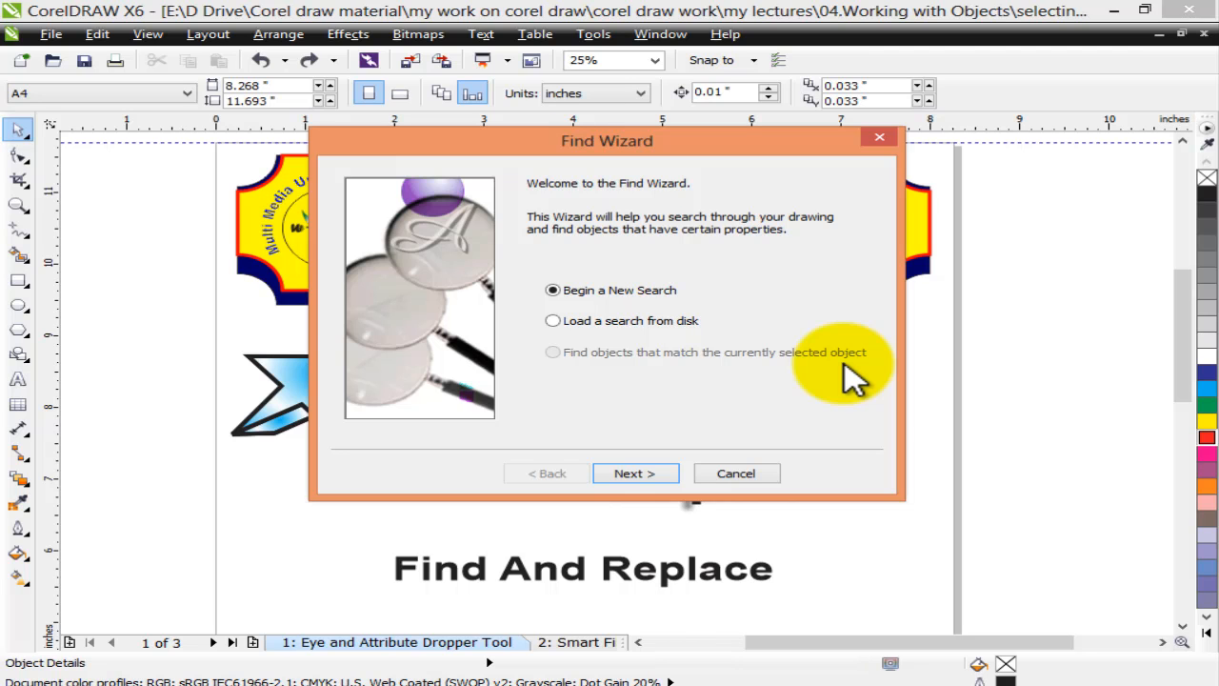
pyautogui.click(653, 476)
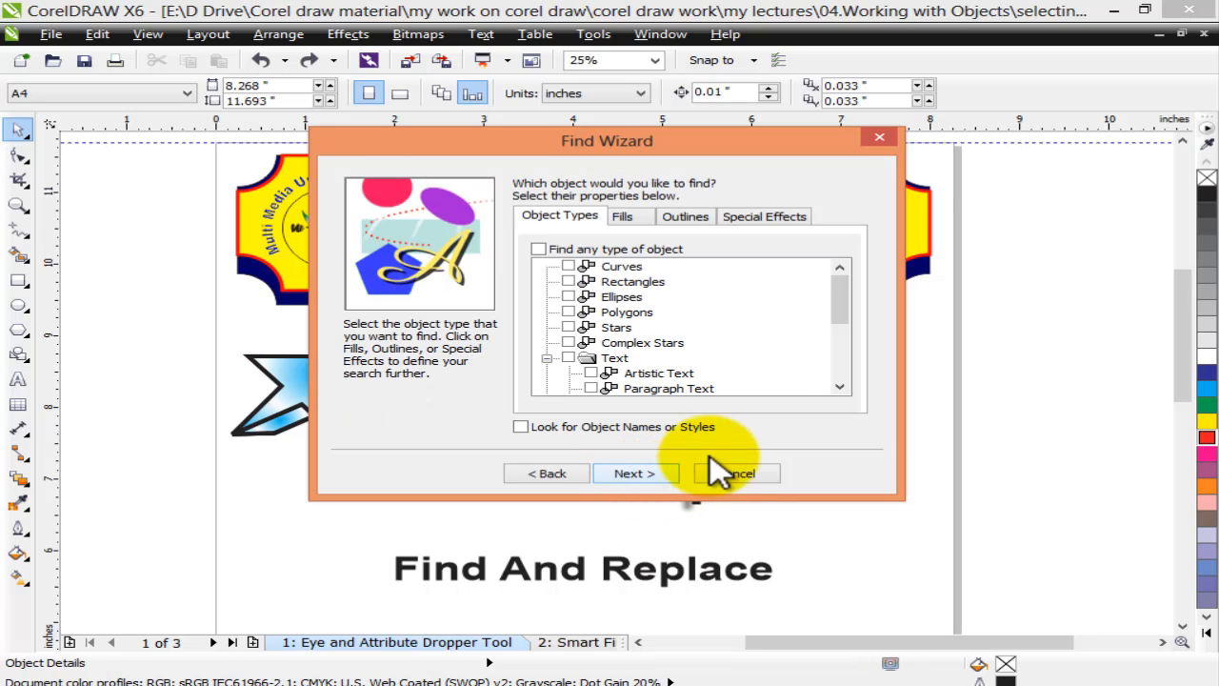
pyautogui.moveTo(838, 287); pyautogui.dragTo(862, 391)
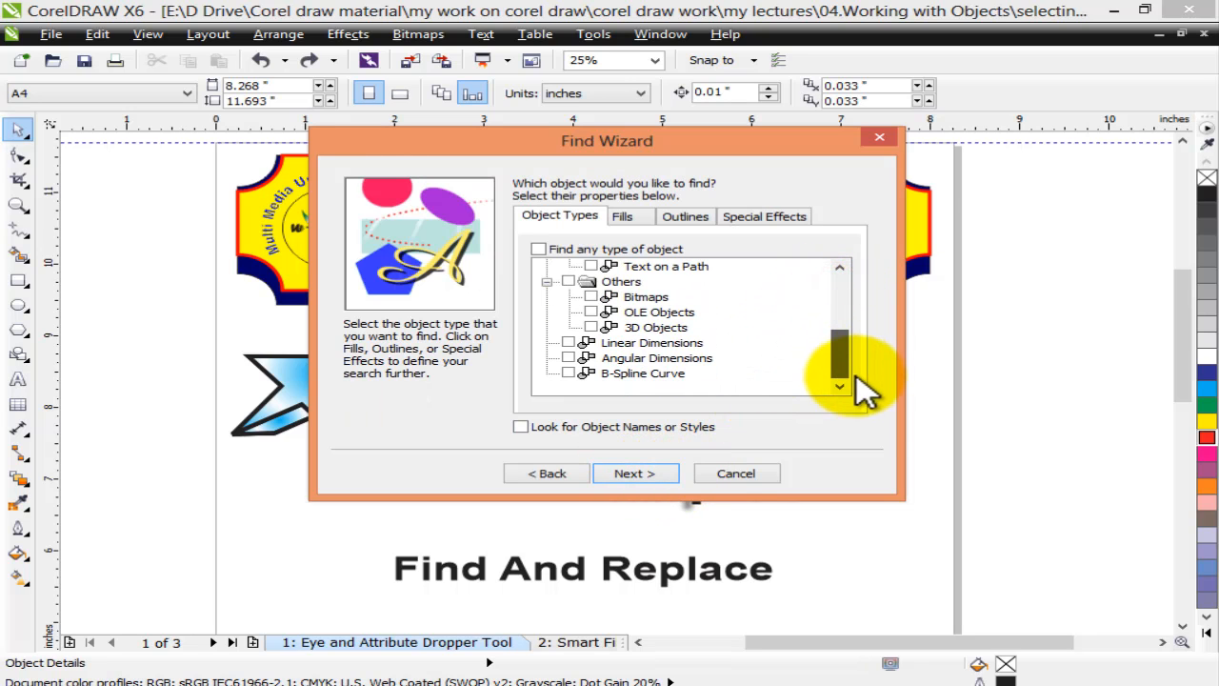
pyautogui.moveTo(842, 350); pyautogui.dragTo(830, 274)
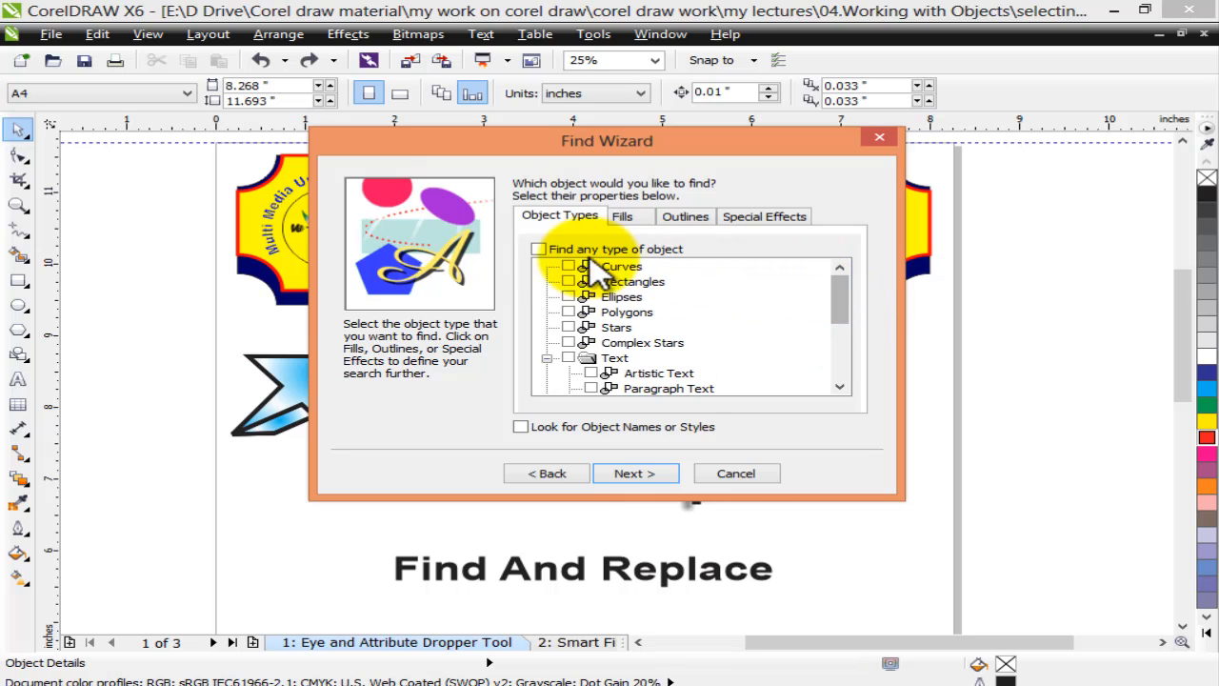
pyautogui.click(570, 328)
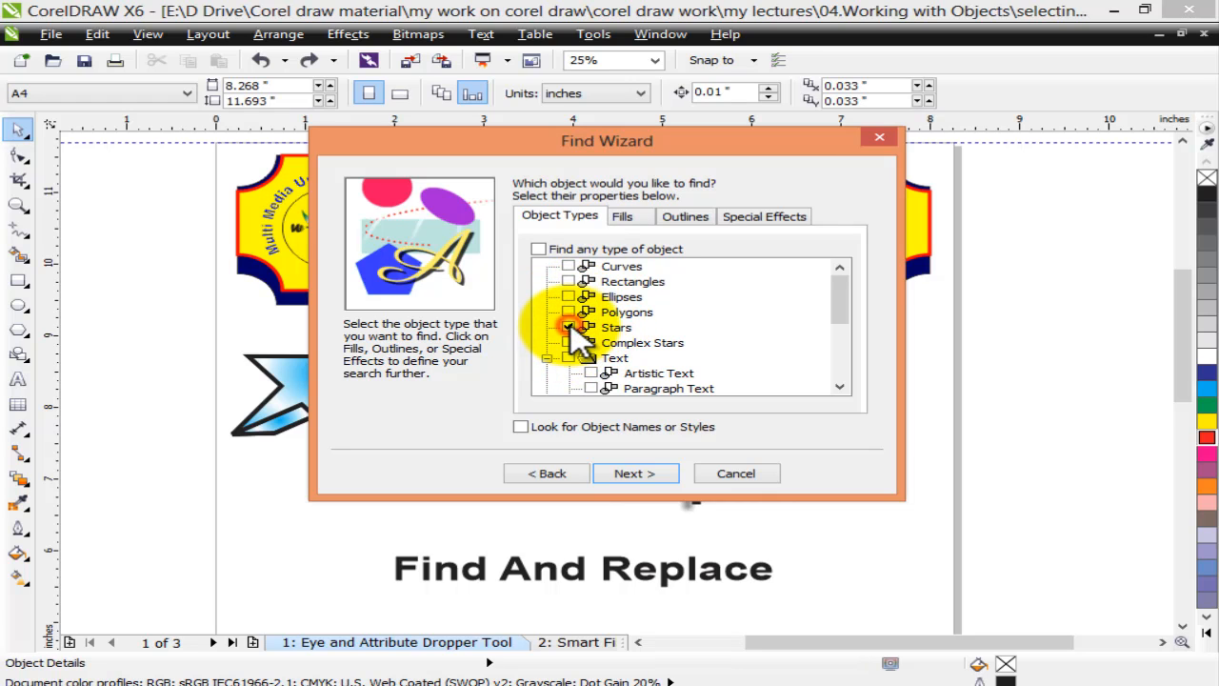
# Review the fill, outline and special effect criteria offered for the search, and return to the object types.
pyautogui.click(623, 216)
pyautogui.click(707, 218)
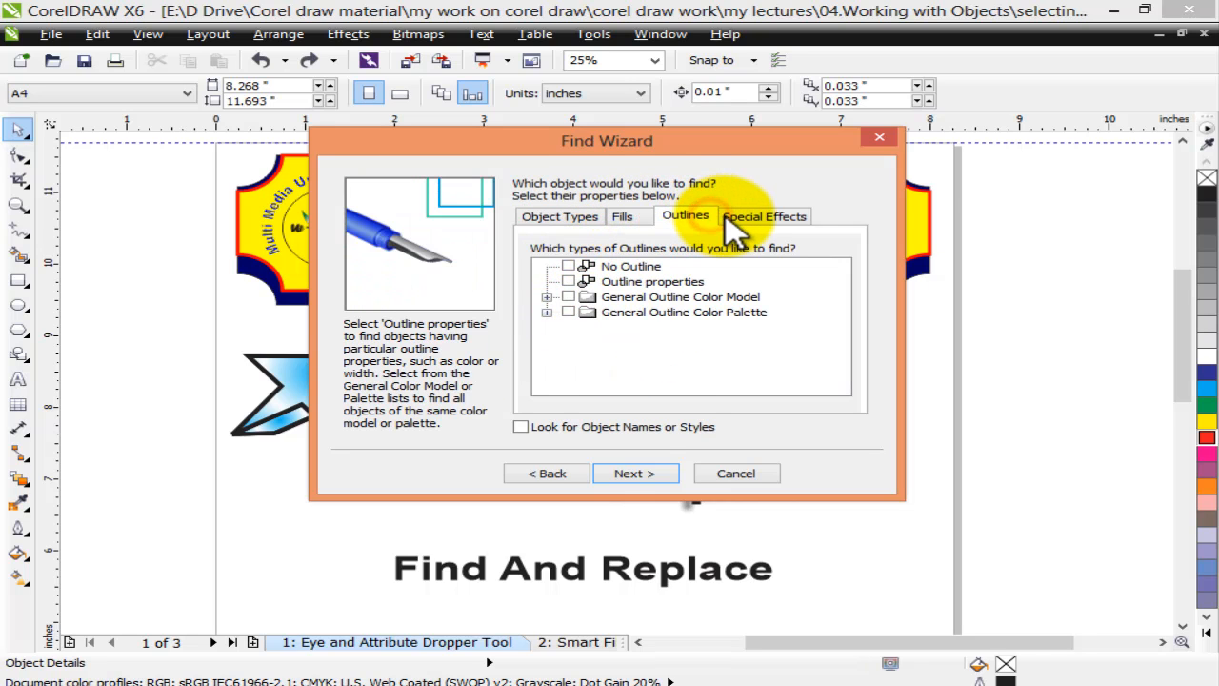
pyautogui.click(757, 221)
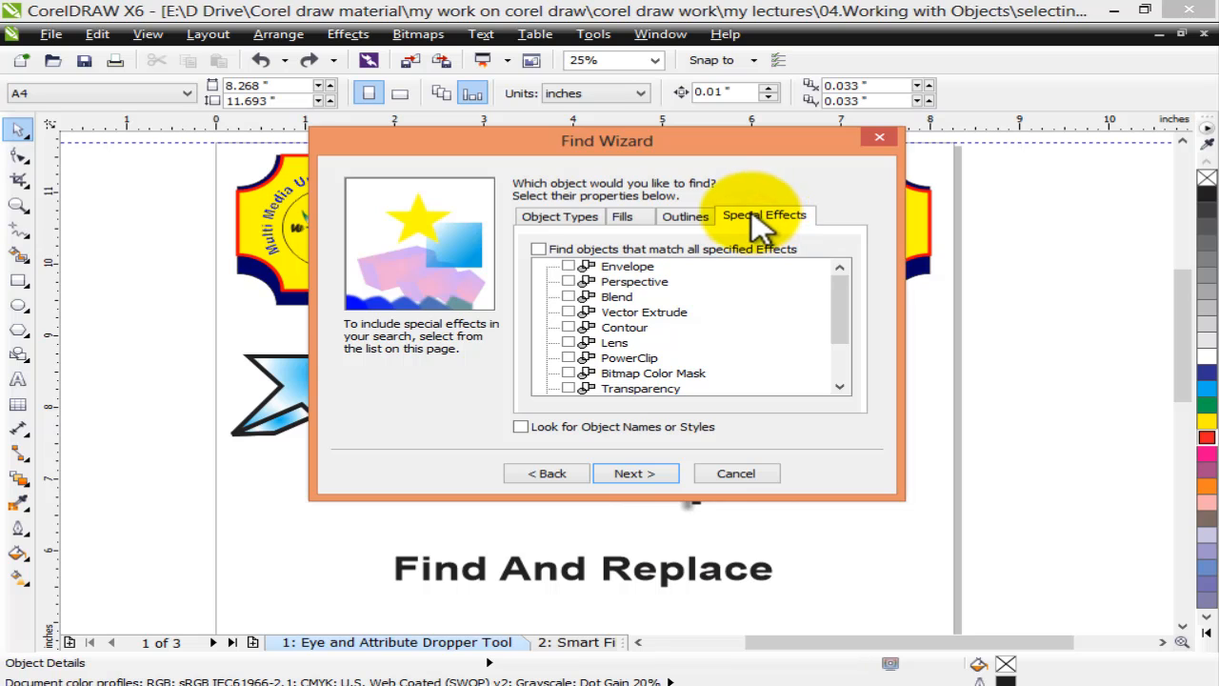
pyautogui.click(556, 228)
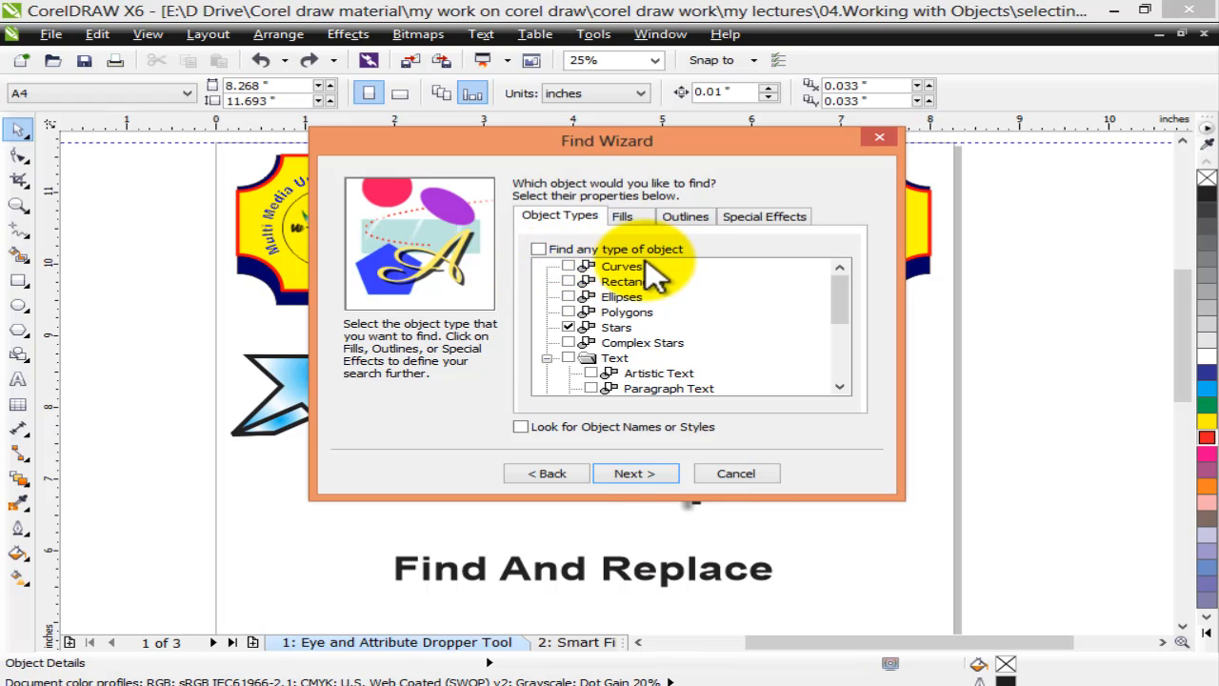
# Try the options for finding any type of object and for looking for object names or styles, switching each off again.
pyautogui.click(539, 250)
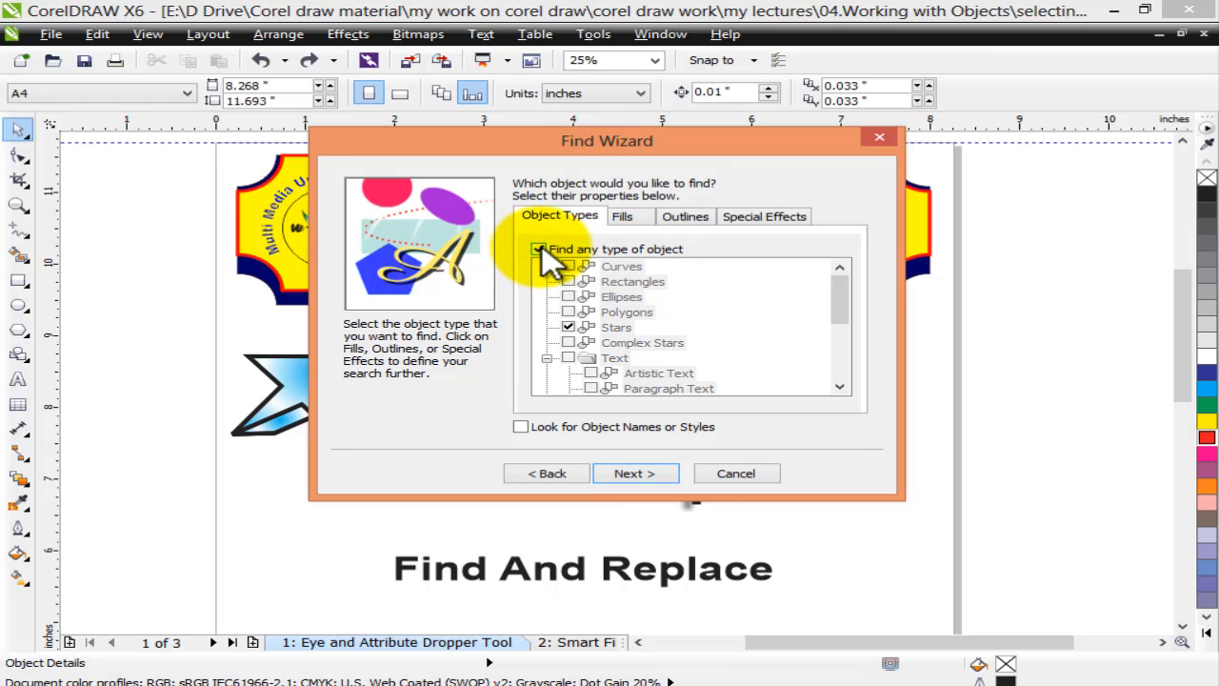
pyautogui.click(539, 249)
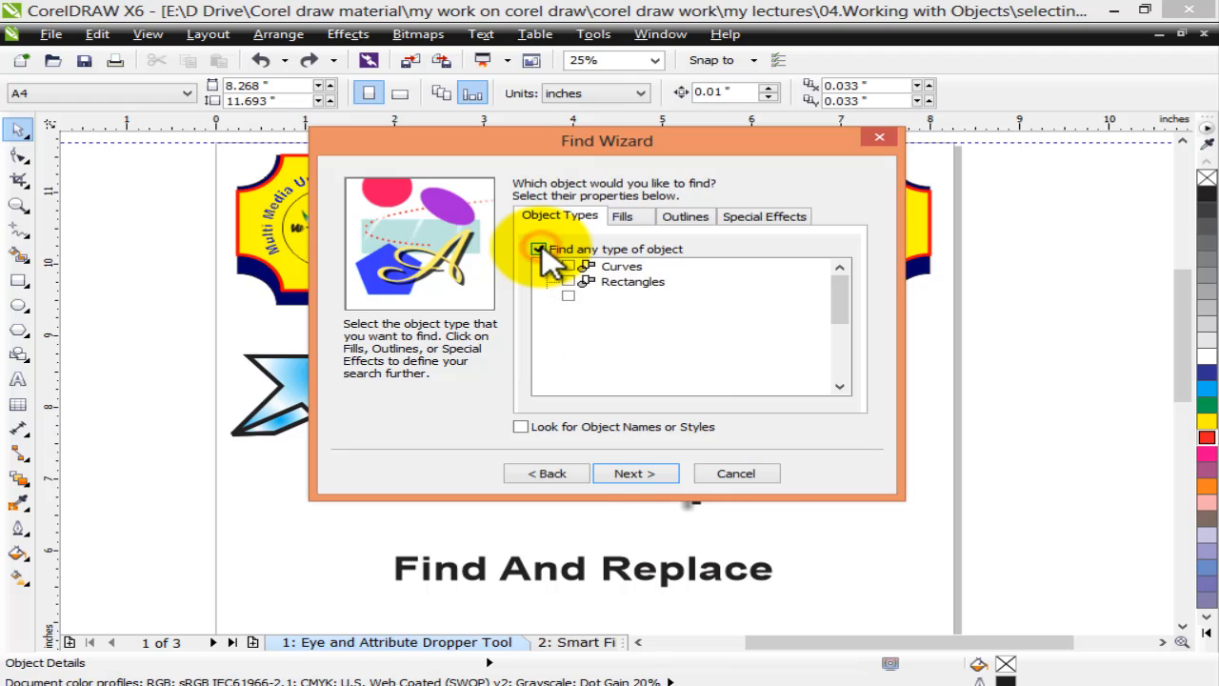
pyautogui.click(522, 428)
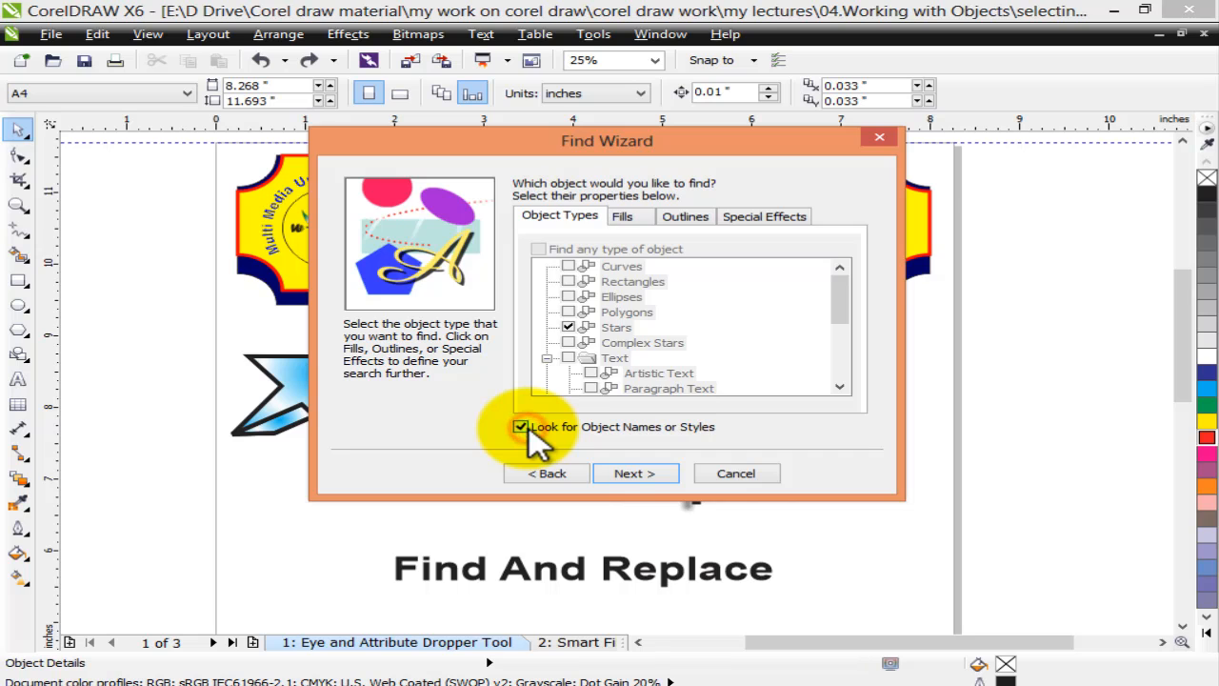
pyautogui.click(522, 428)
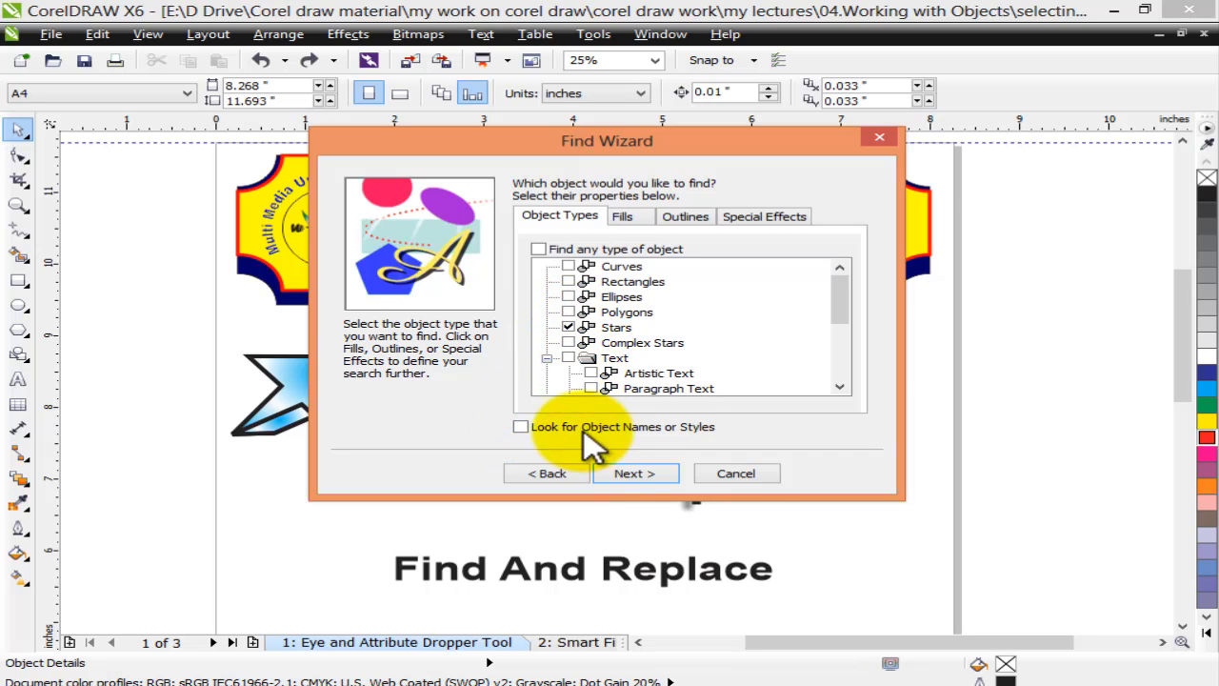
# Check the specific properties available for stars without setting any, and advance the search to its final summary.
pyautogui.click(634, 473)
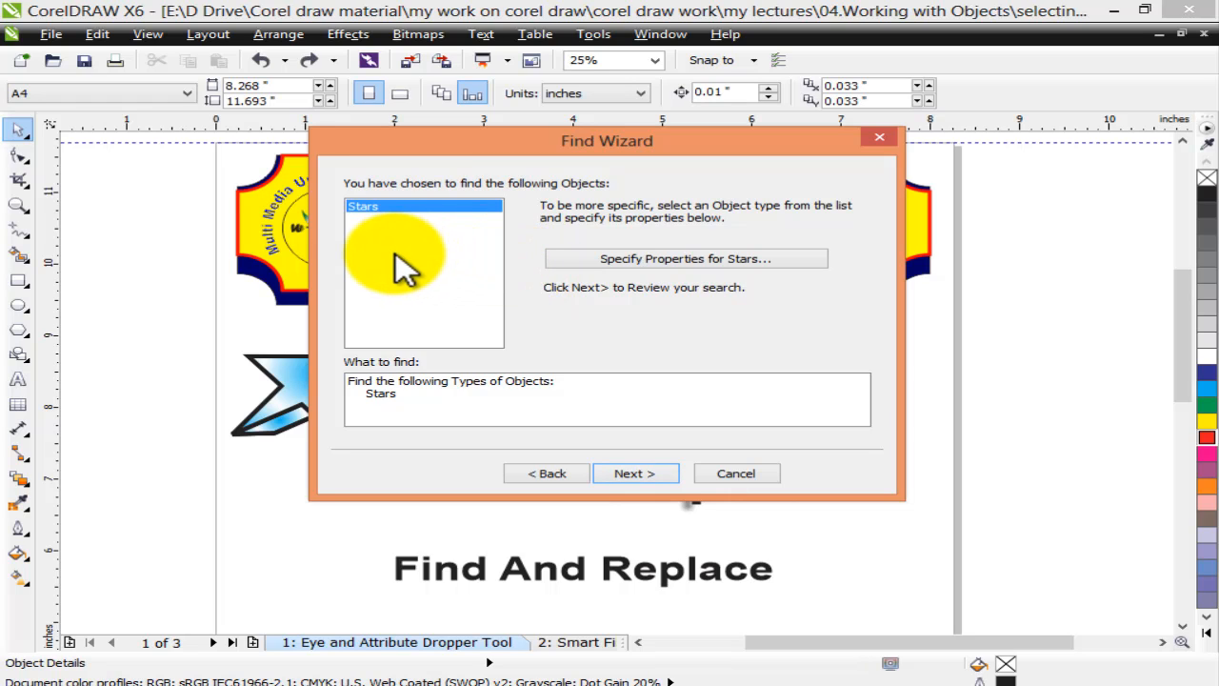
pyautogui.click(732, 267)
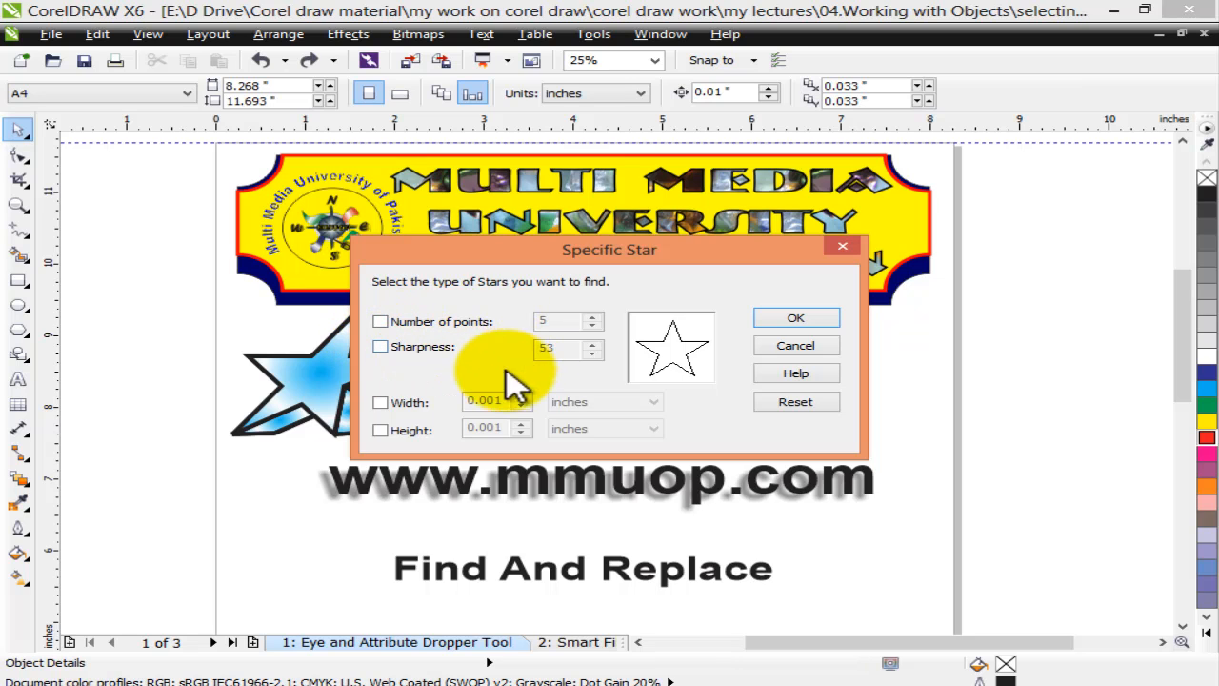
pyautogui.click(788, 349)
pyautogui.click(787, 353)
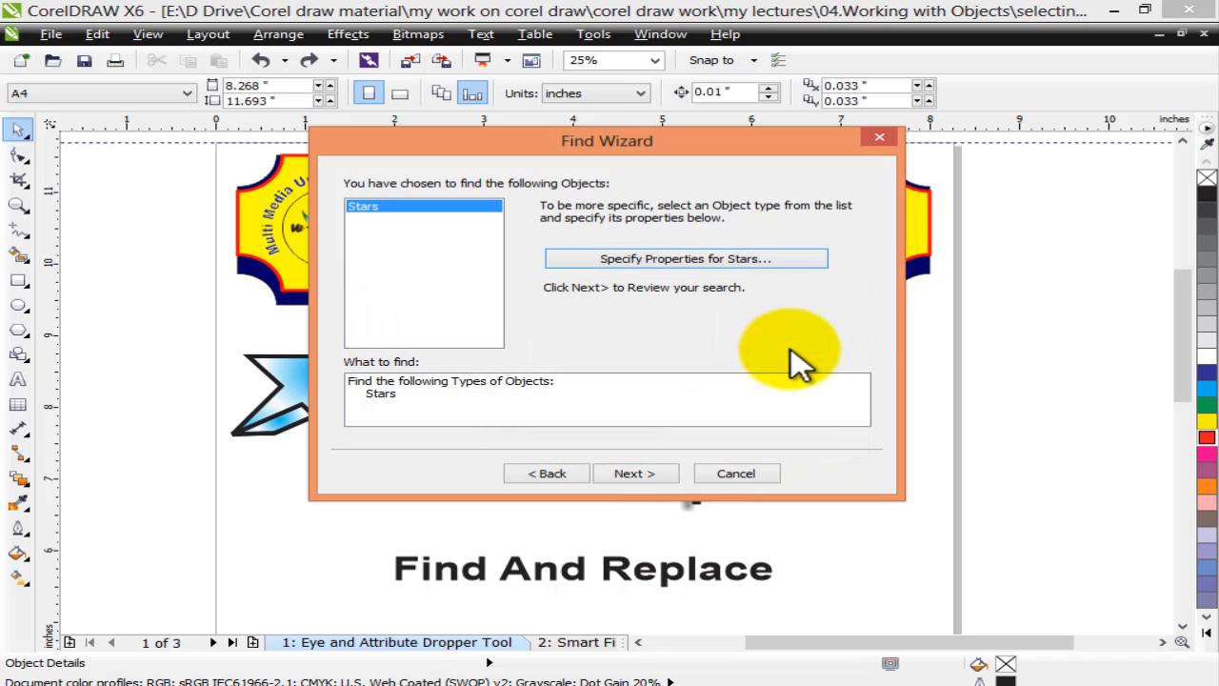
pyautogui.click(632, 474)
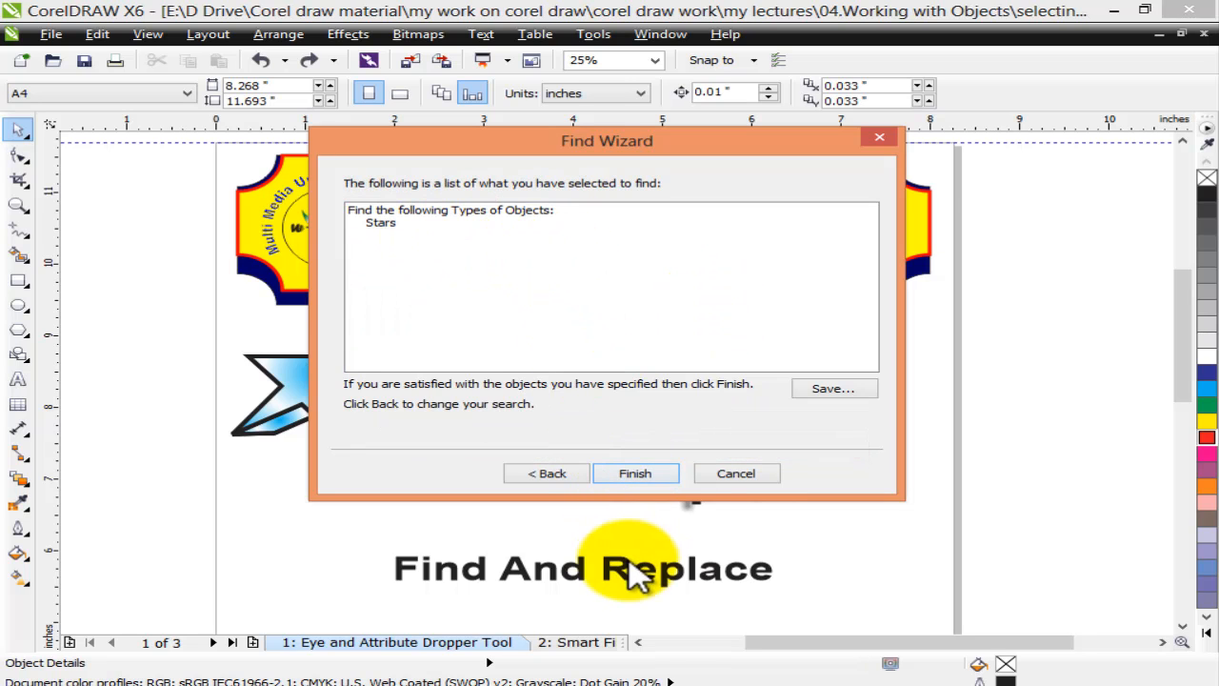
# Run the search for stars and look for the next match on the page.
pyautogui.click(657, 477)
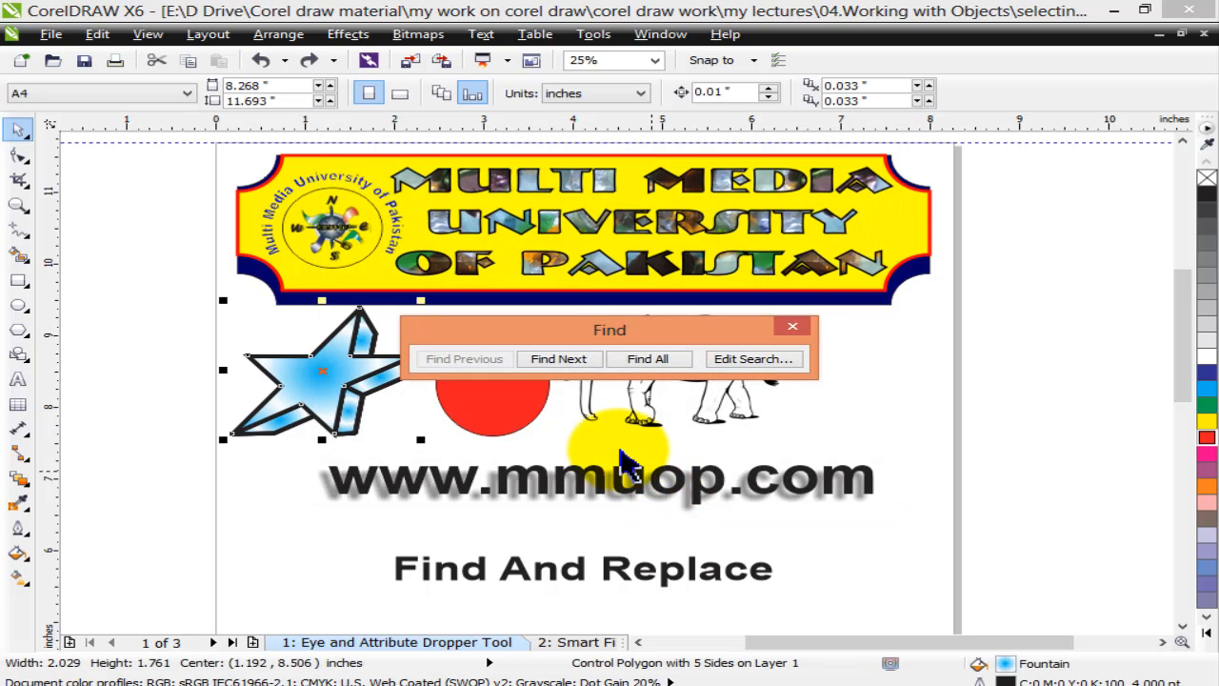
pyautogui.moveTo(535, 331); pyautogui.dragTo(837, 341)
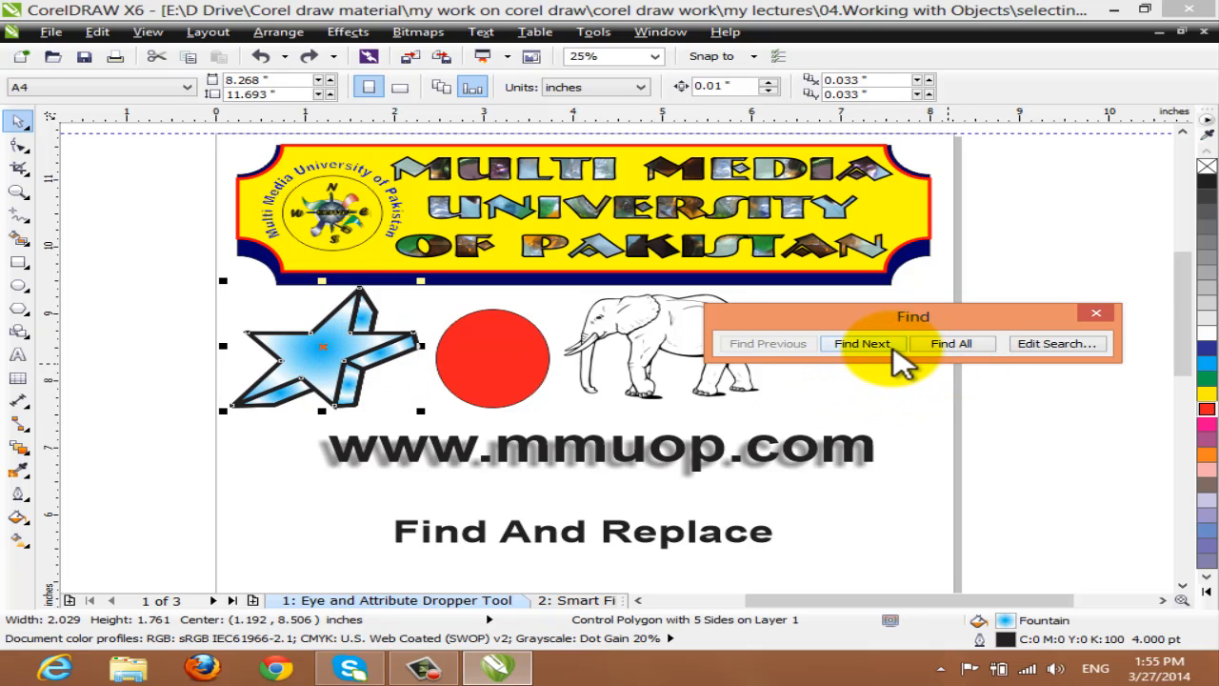
pyautogui.click(888, 345)
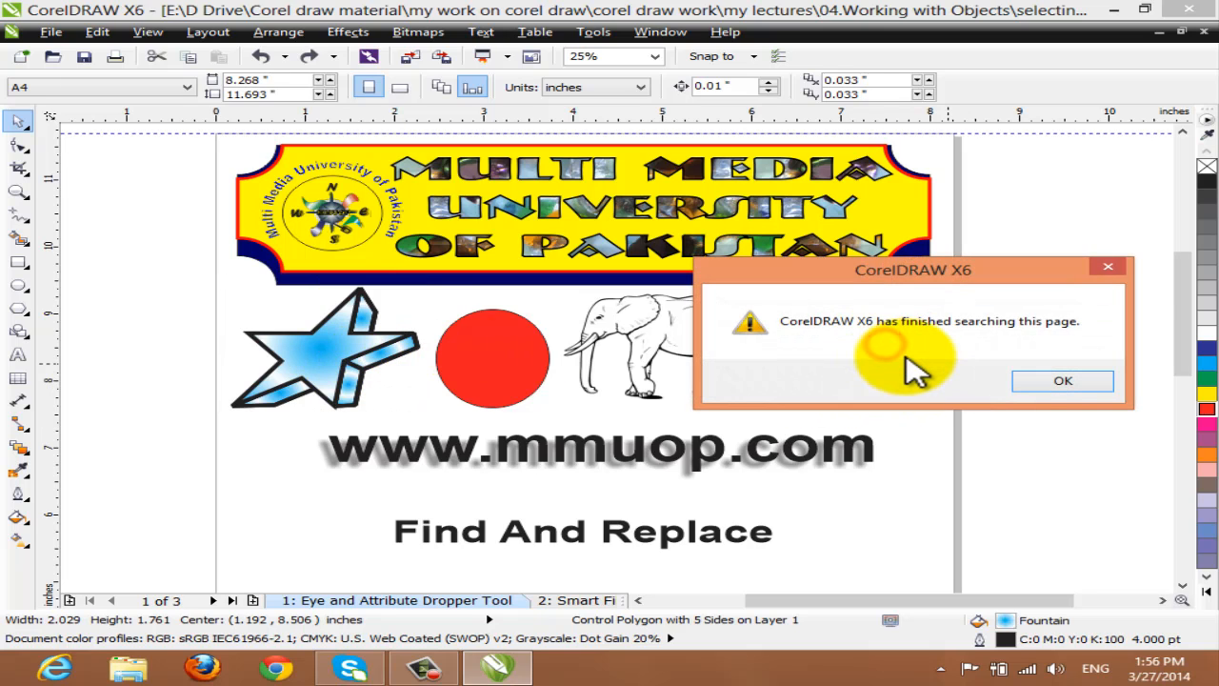
pyautogui.click(1048, 386)
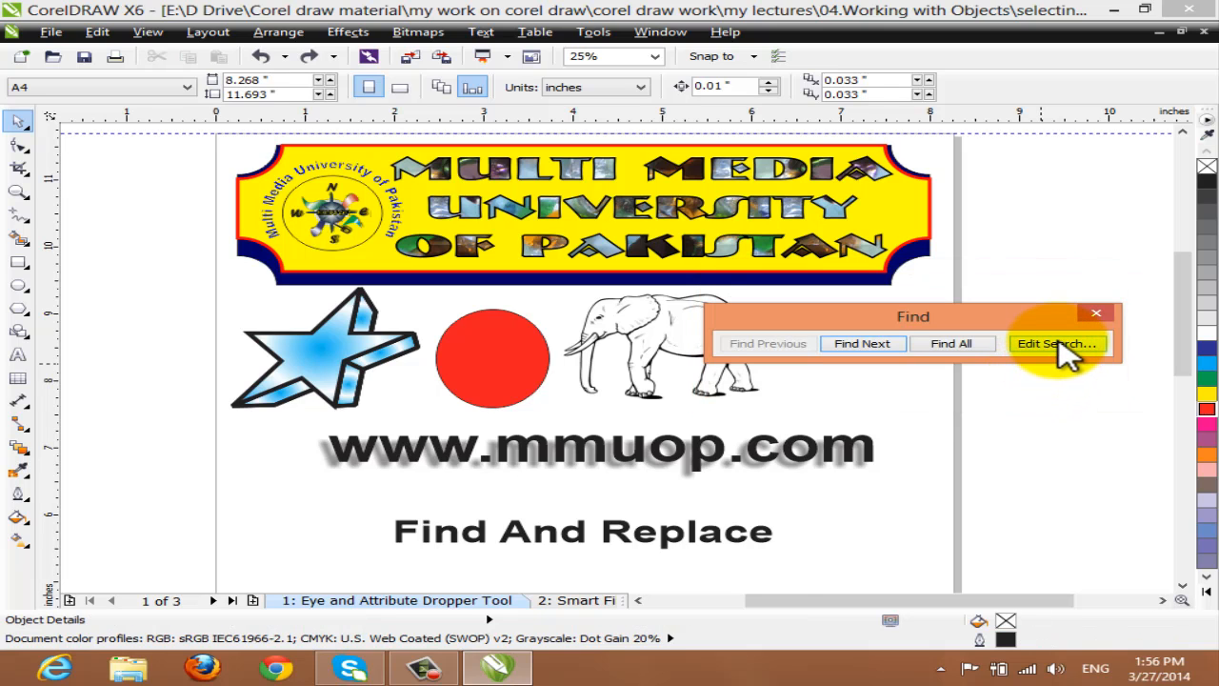
# Edit the search to find Ellipses instead of Stars, run it without specific properties, and end the search with nothing selected.
pyautogui.click(1058, 345)
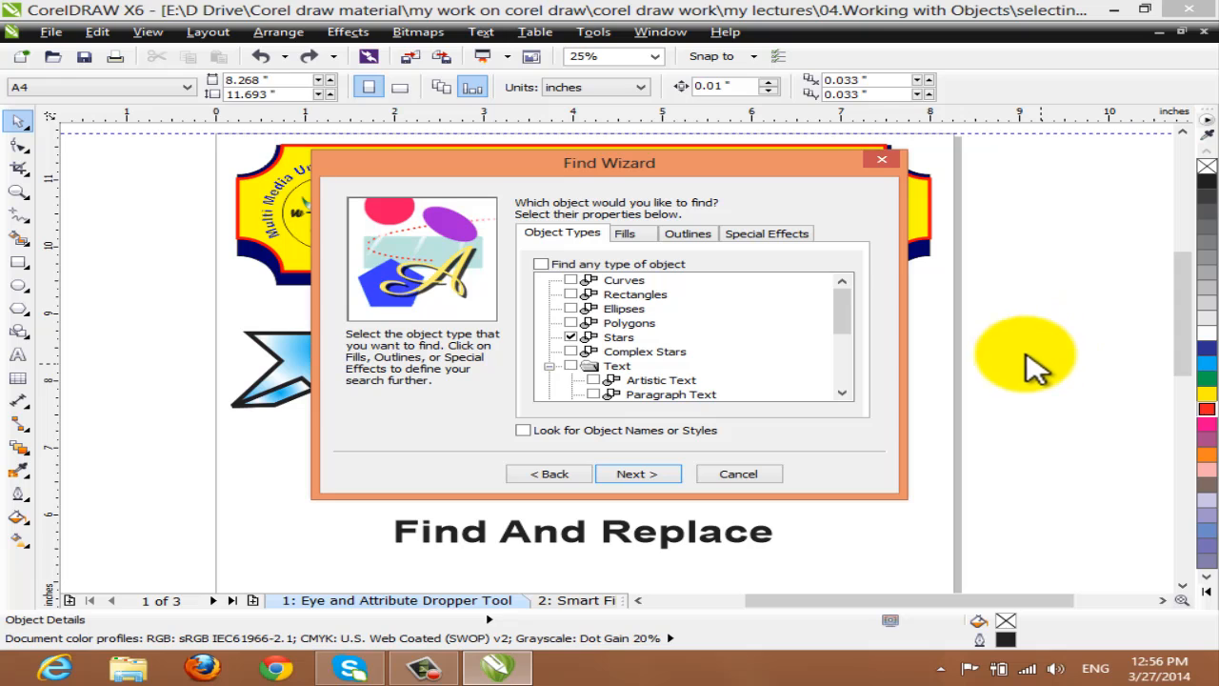
pyautogui.click(570, 308)
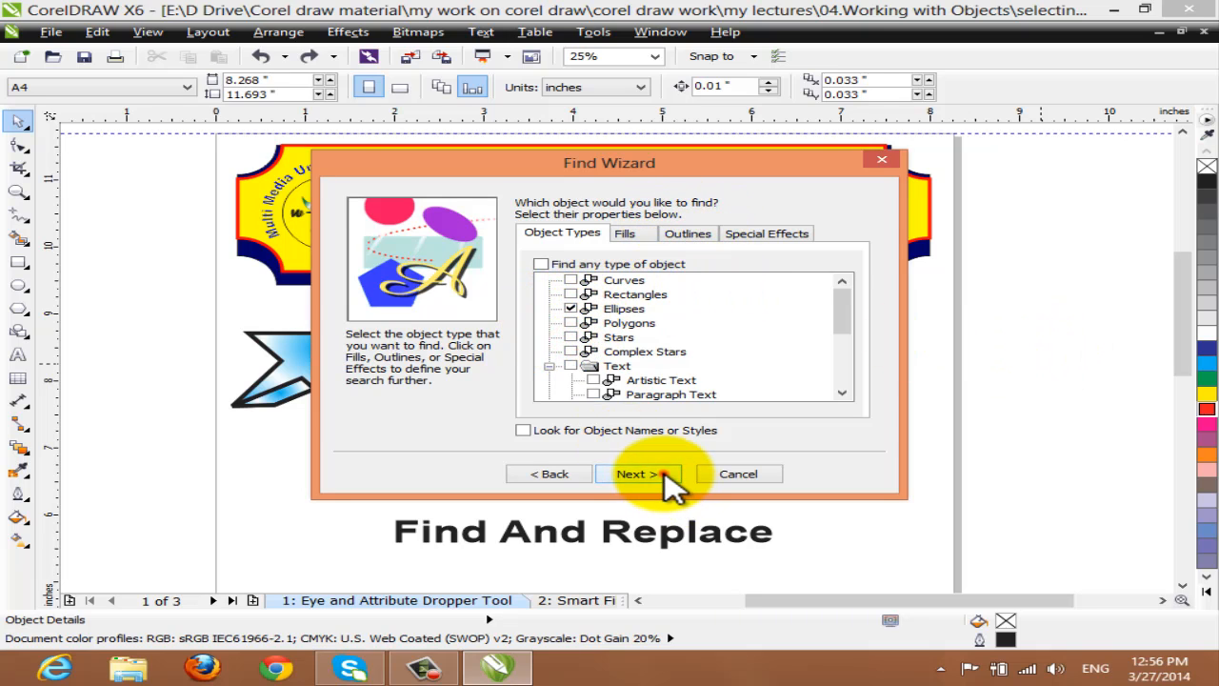
pyautogui.click(667, 476)
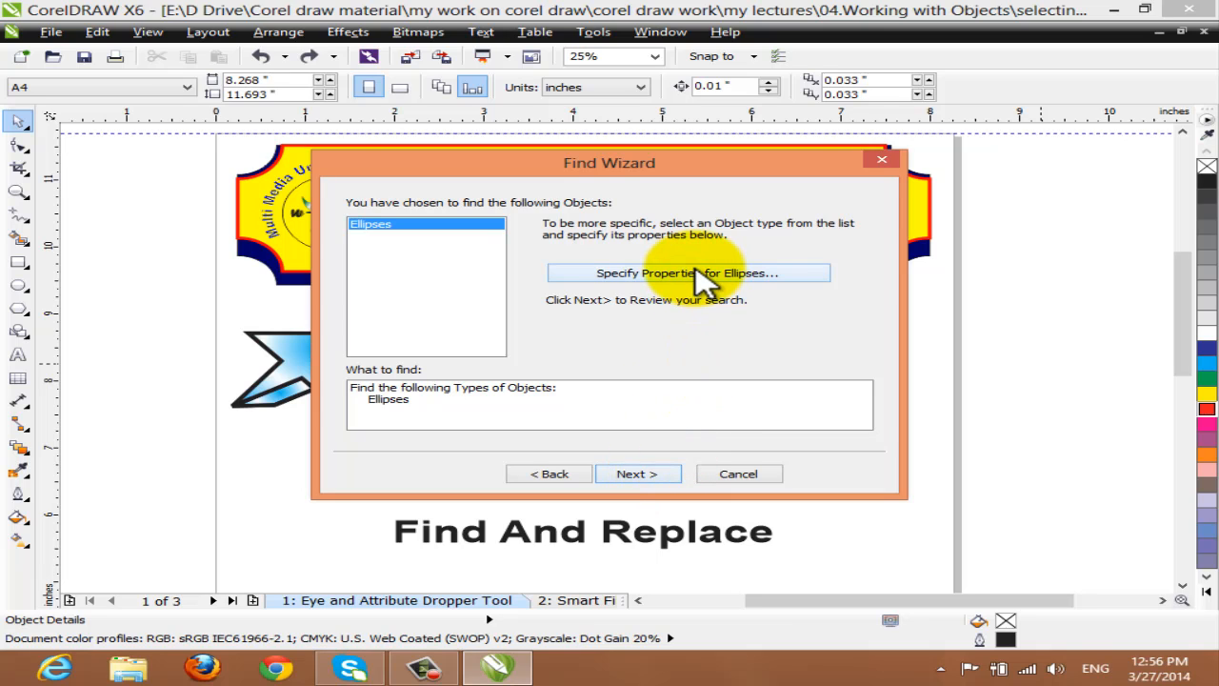
pyautogui.click(633, 474)
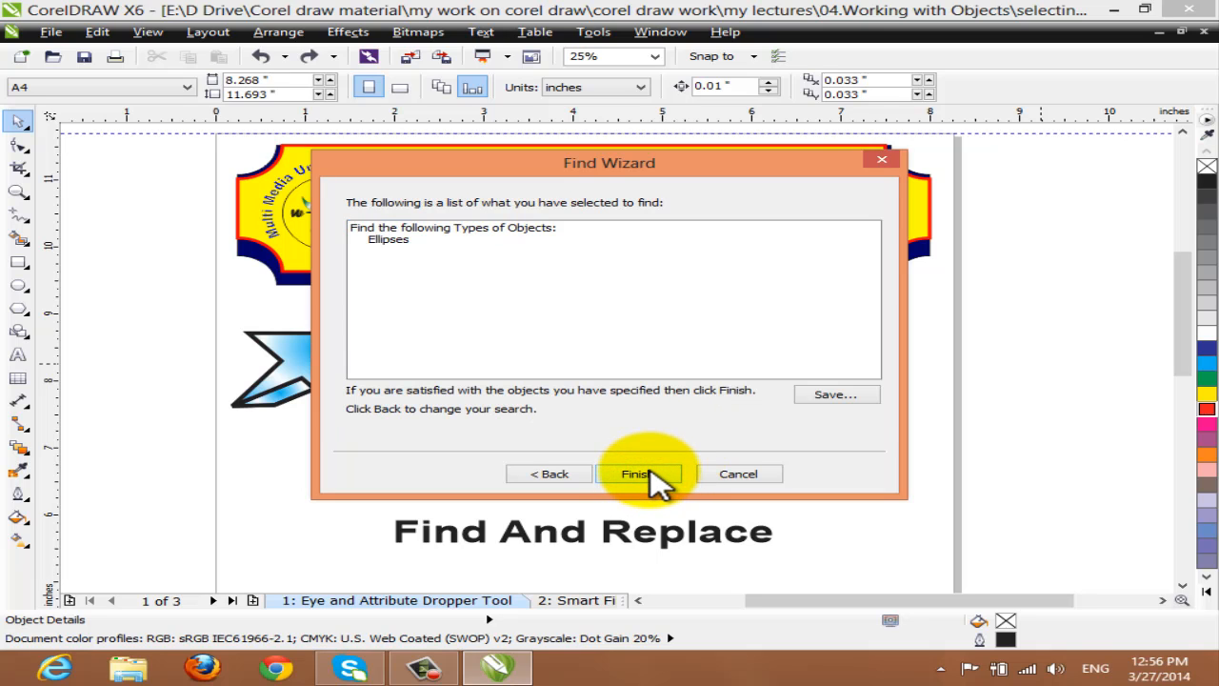
pyautogui.click(651, 474)
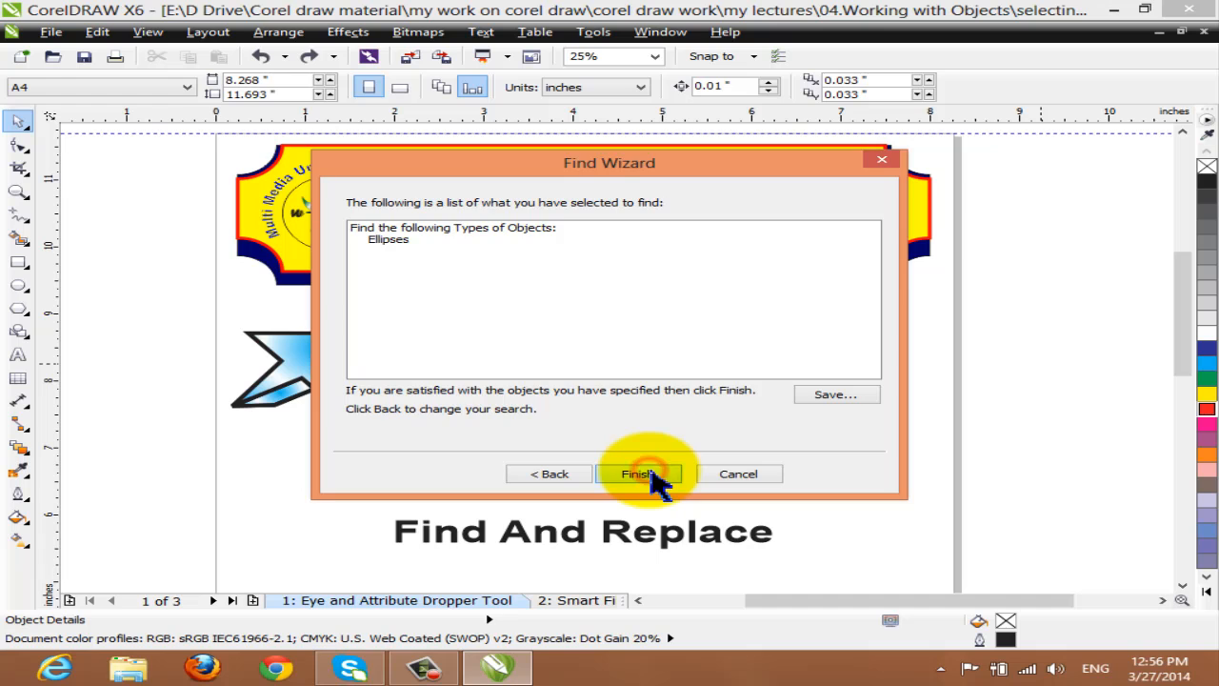
pyautogui.moveTo(657, 310); pyautogui.dragTo(916, 277)
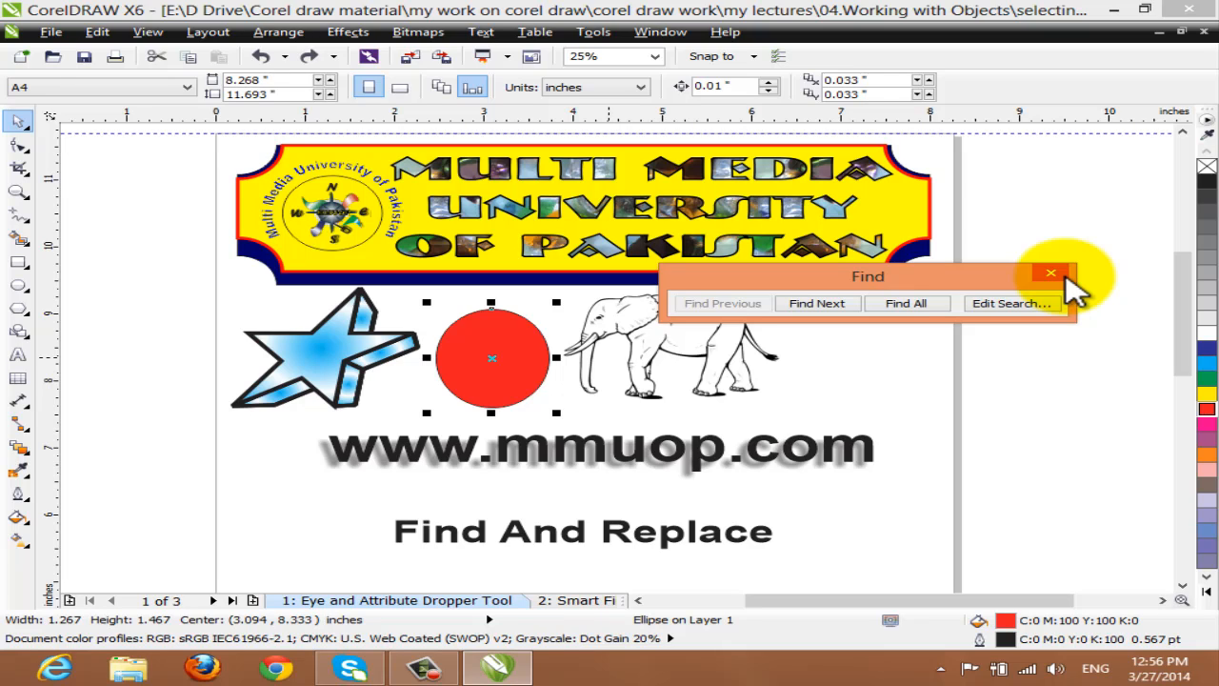
pyautogui.click(1066, 279)
pyautogui.click(915, 317)
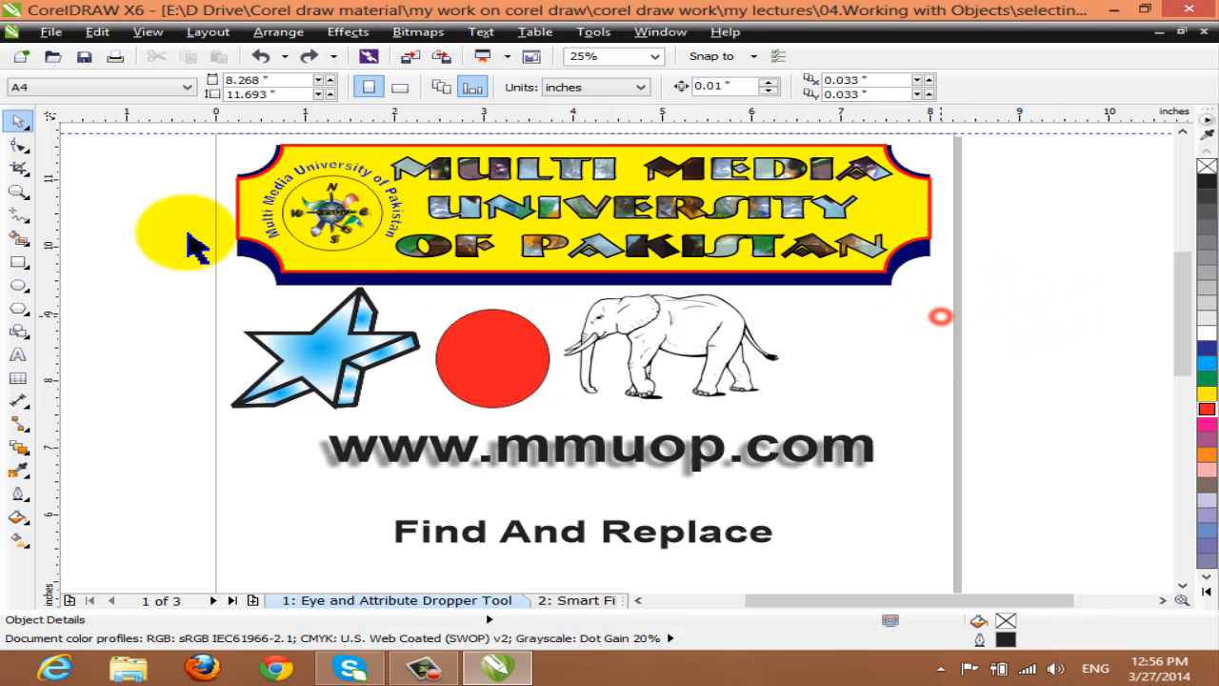
# Set up an object replacement that replaces a color used in fills, finding red and replacing it with dark blue.
pyautogui.click(99, 33)
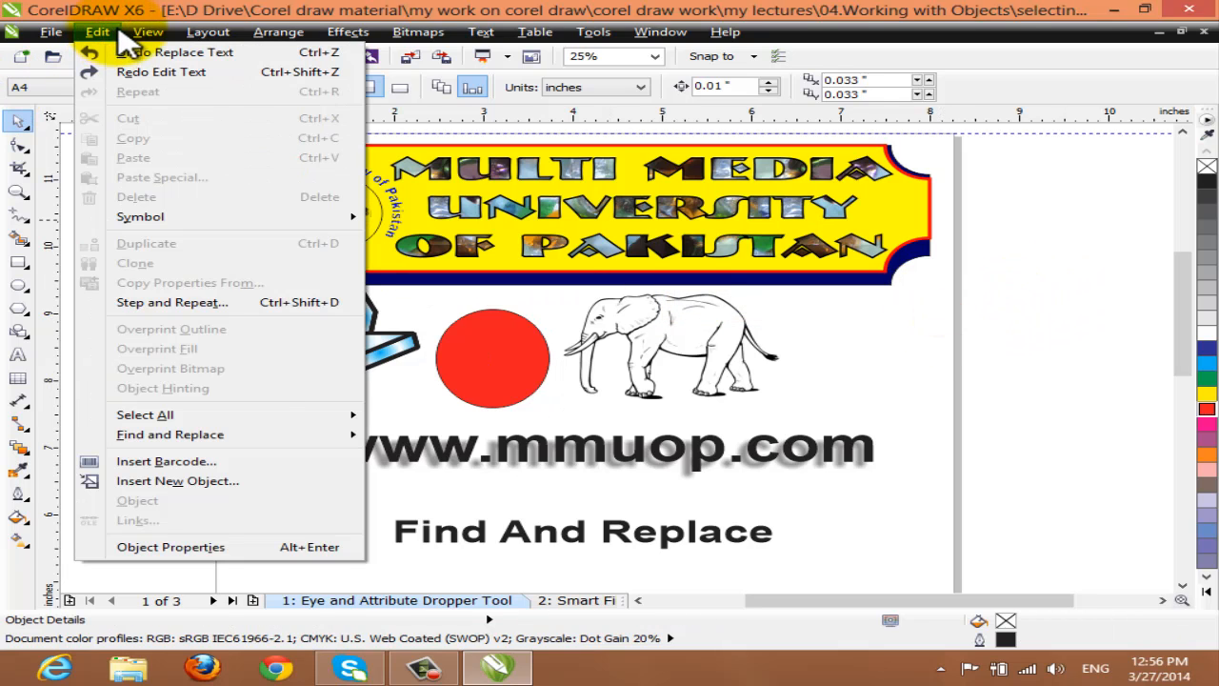
pyautogui.moveTo(258, 439)
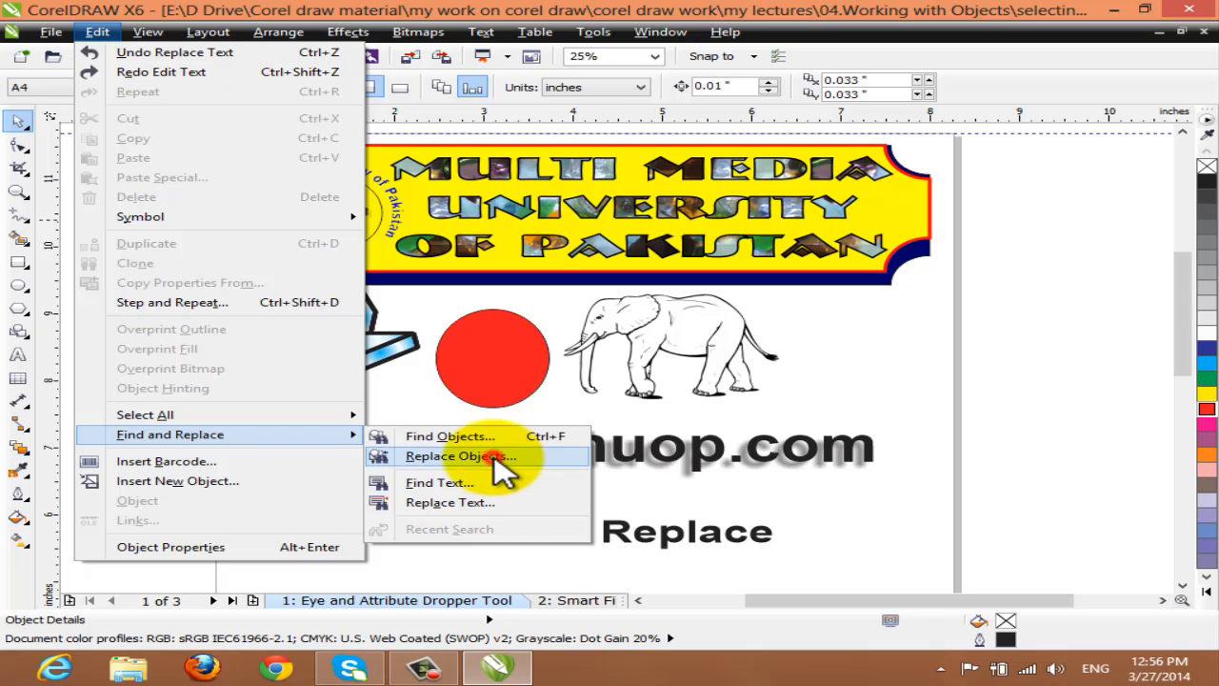
pyautogui.click(461, 457)
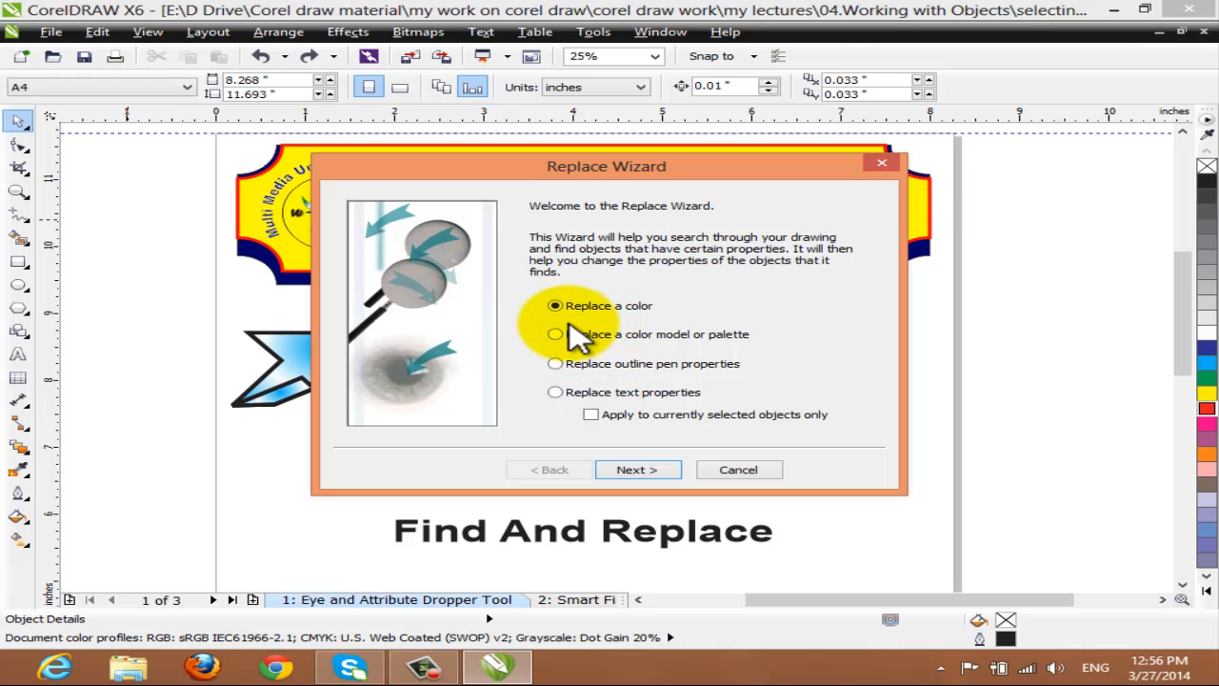
pyautogui.click(647, 470)
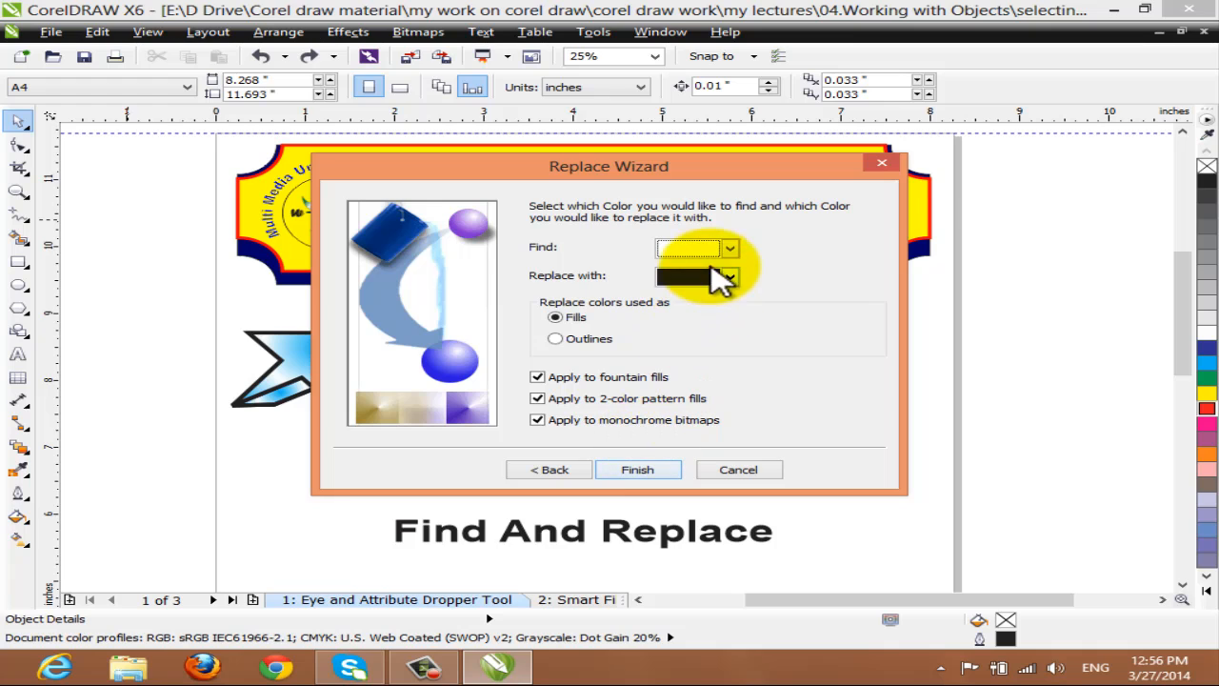
pyautogui.click(730, 248)
pyautogui.click(721, 271)
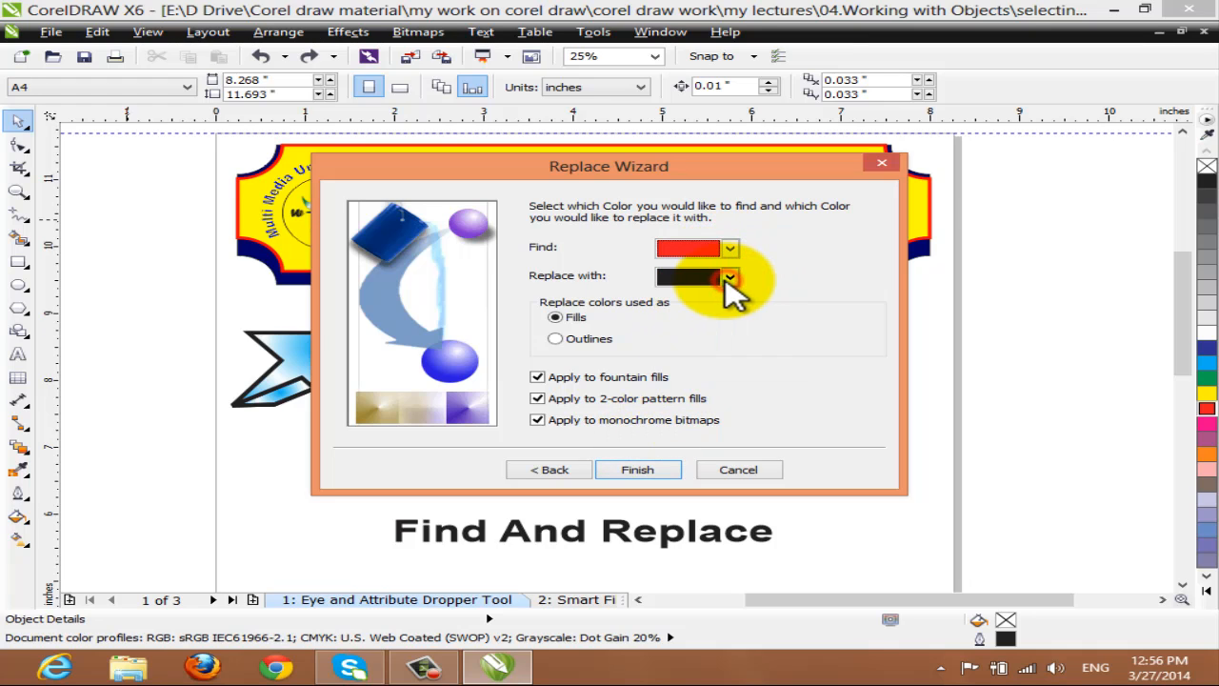
pyautogui.click(731, 278)
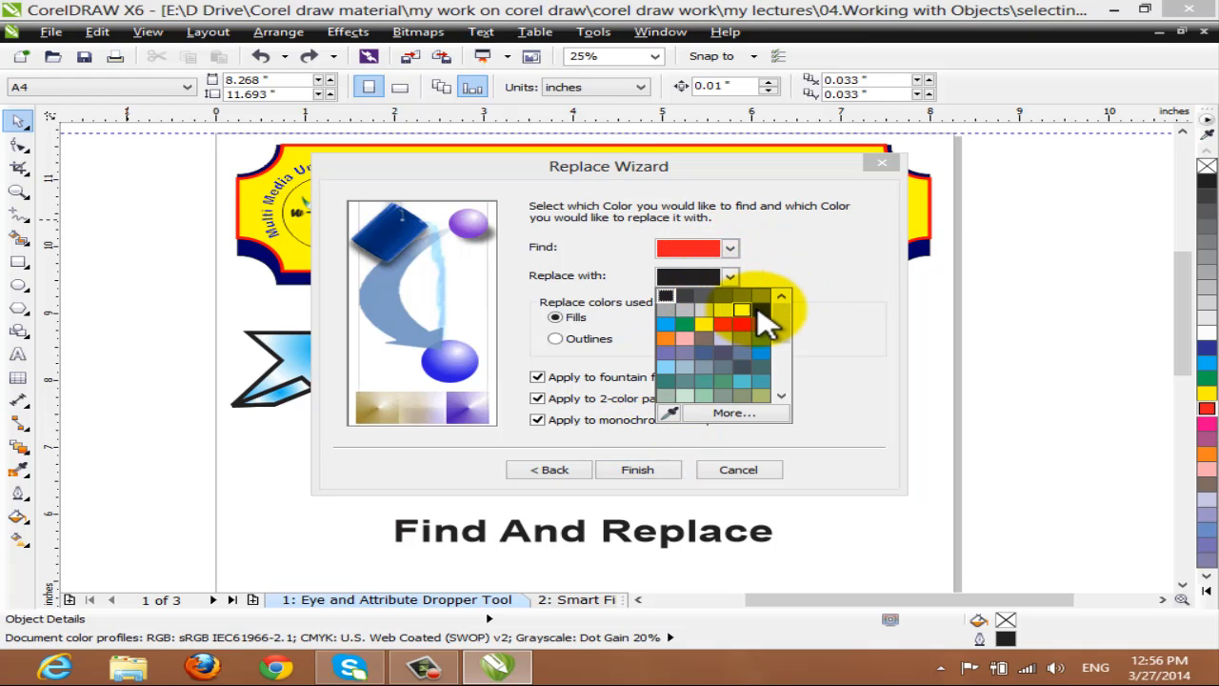
pyautogui.click(758, 310)
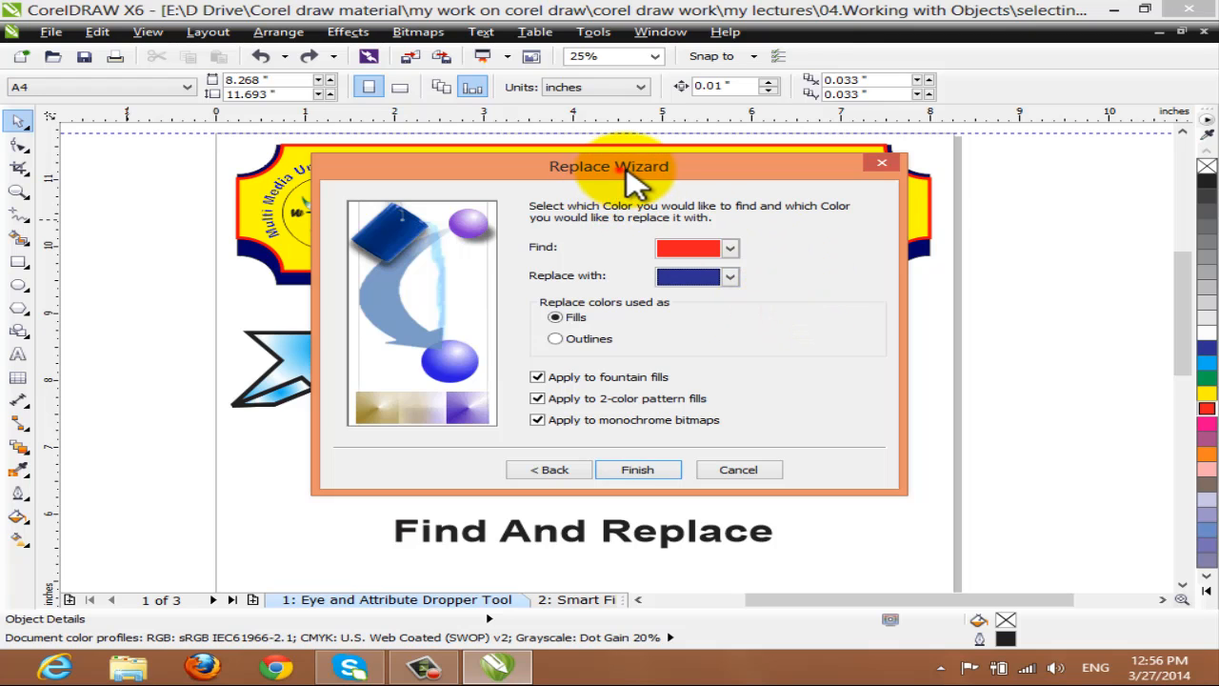
# Run the color replacement on the red circle and on the next matching object in the banner's compass emblem.
pyautogui.moveTo(619, 172); pyautogui.dragTo(891, 98)
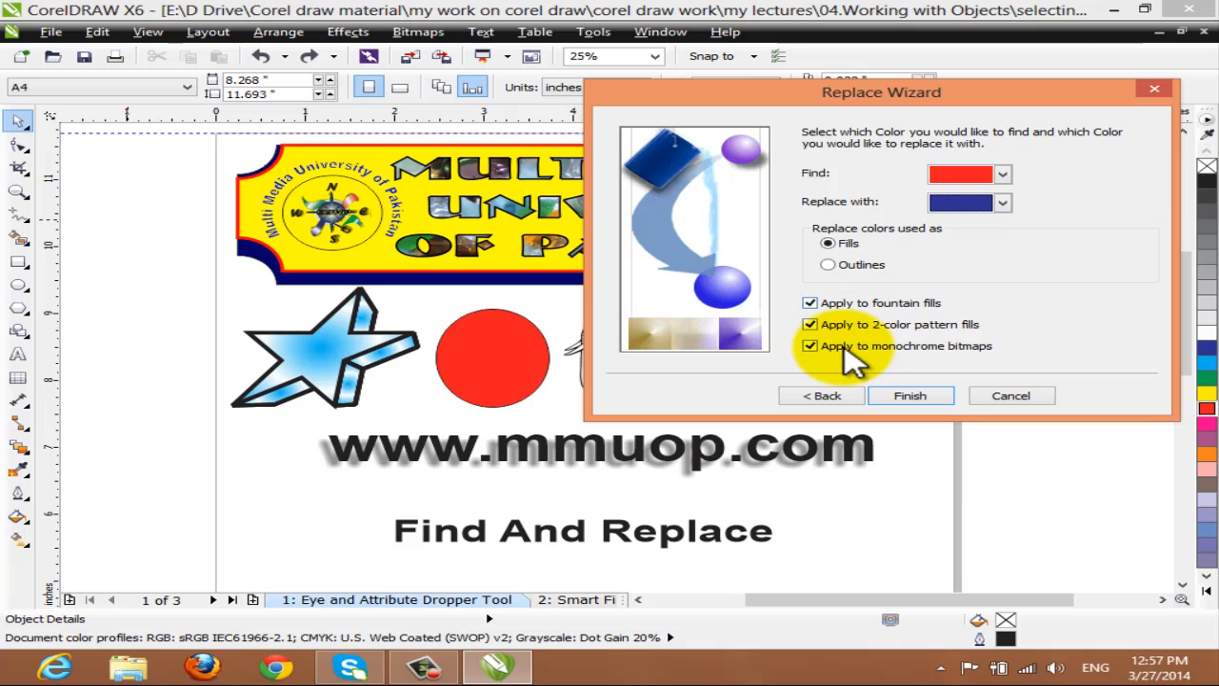
pyautogui.click(917, 396)
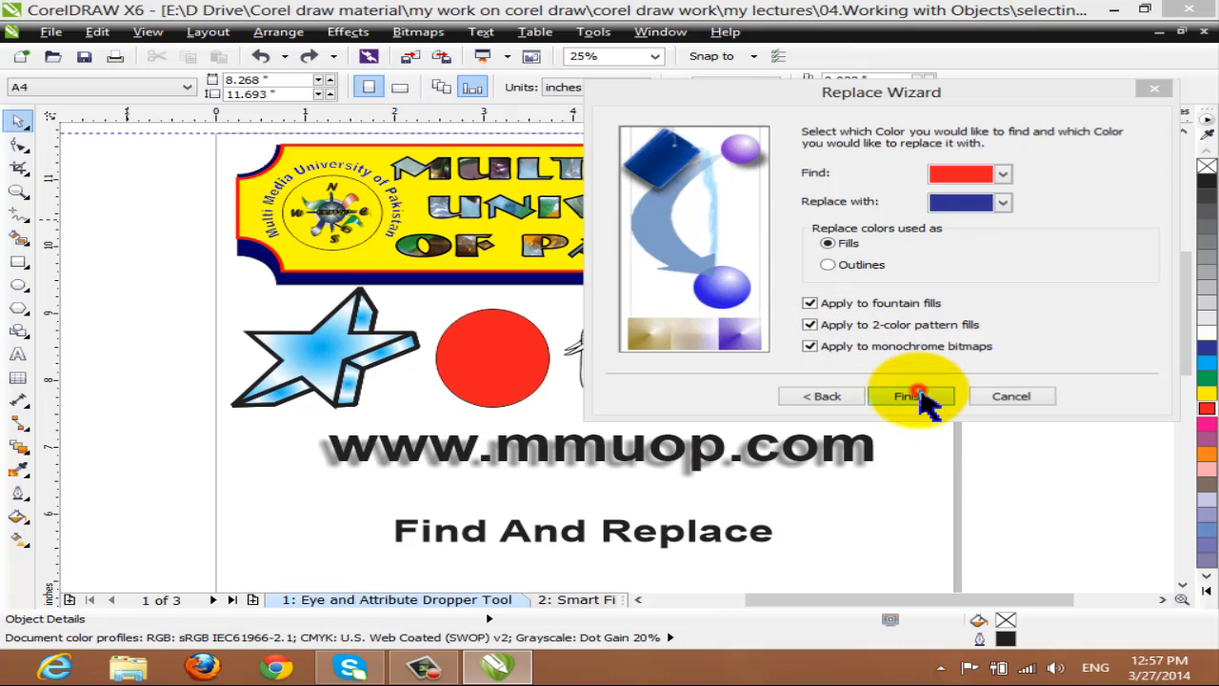
pyautogui.moveTo(775, 302); pyautogui.dragTo(809, 226)
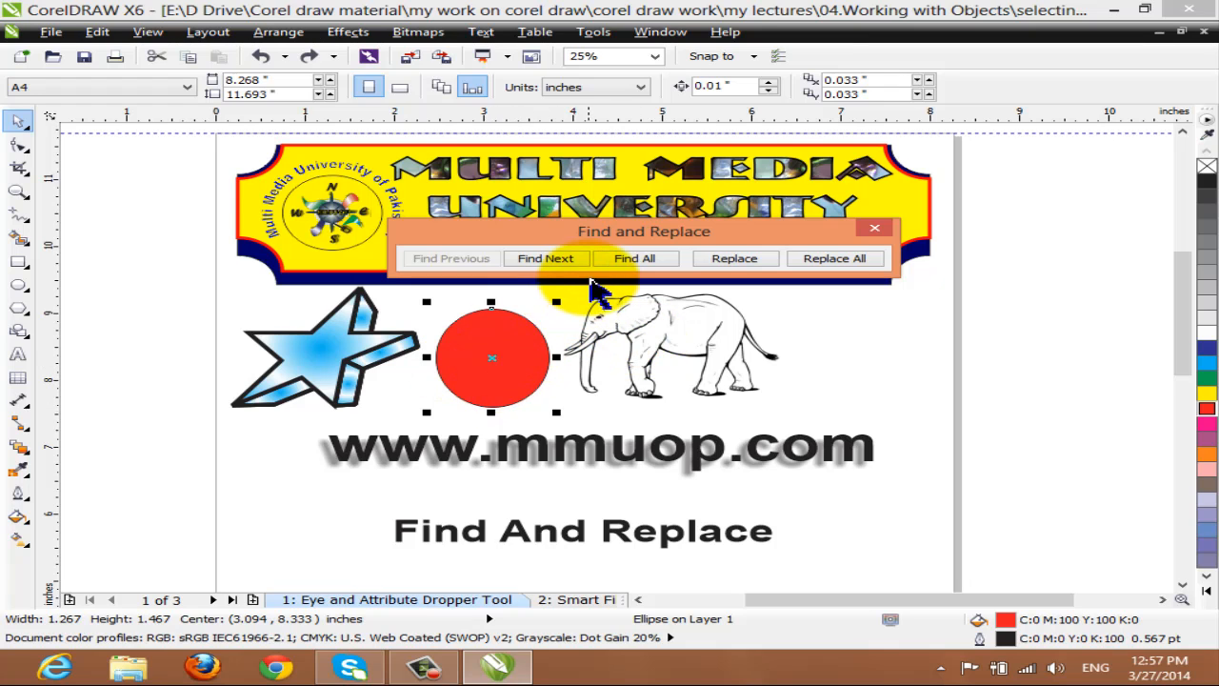
pyautogui.click(734, 261)
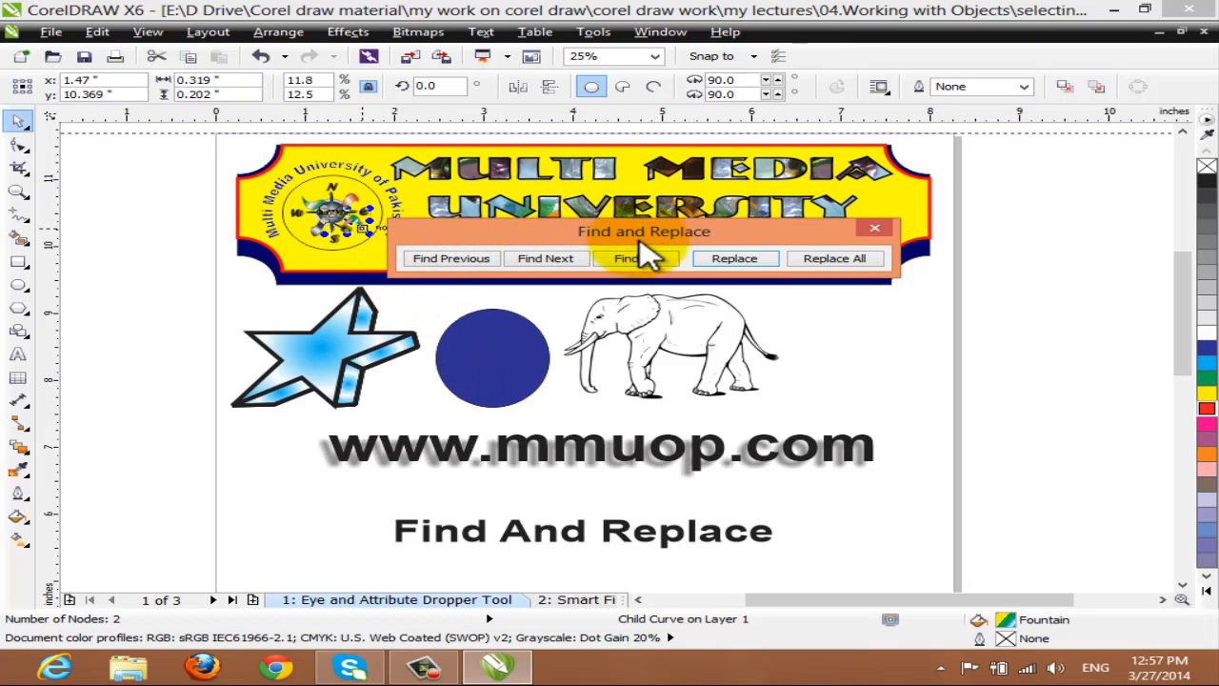
pyautogui.click(736, 260)
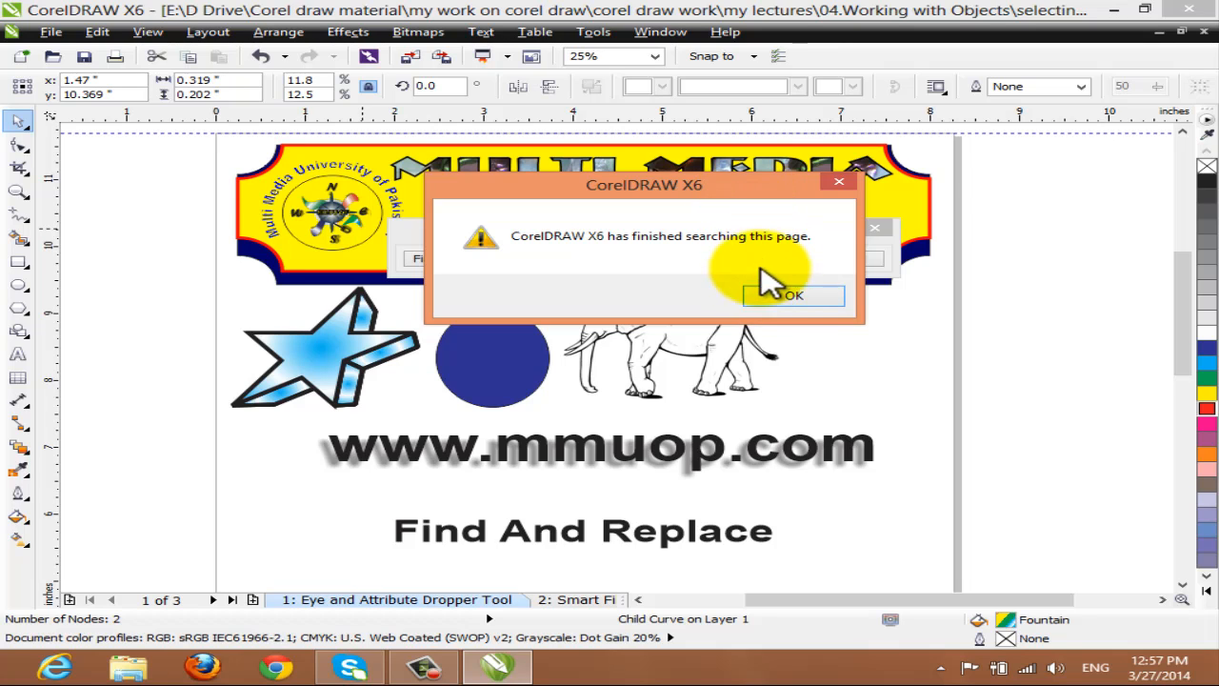
pyautogui.click(791, 297)
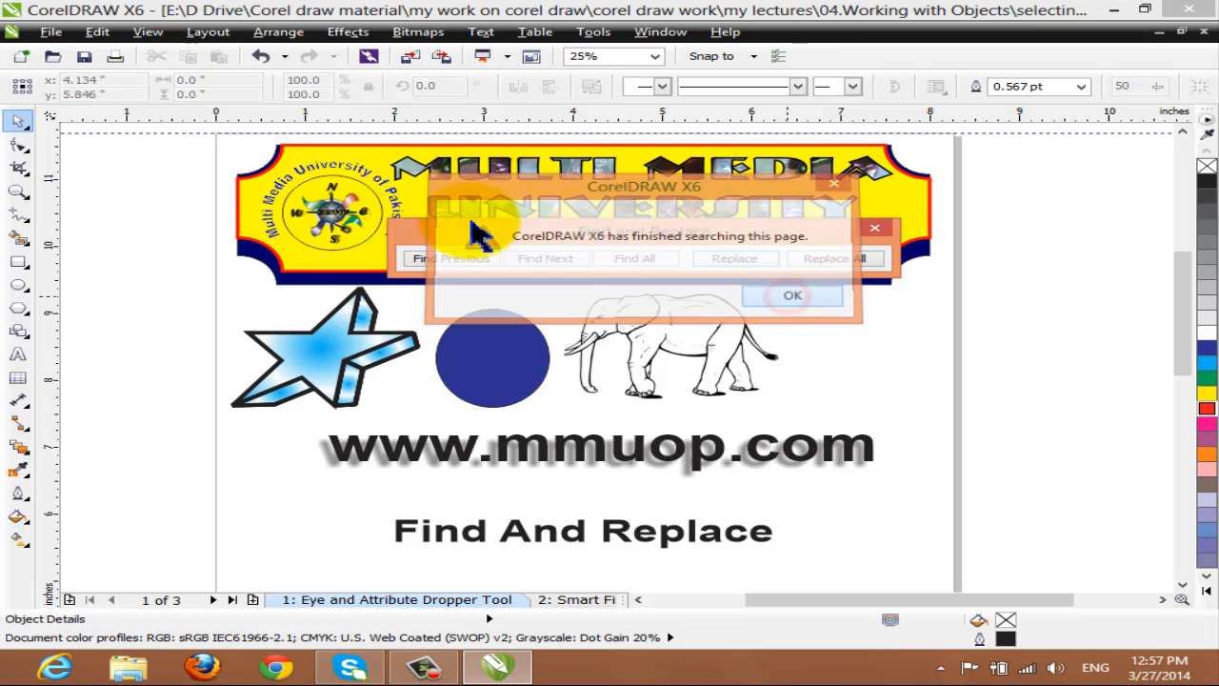
# Begin another find and replace operation.
pyautogui.click(98, 32)
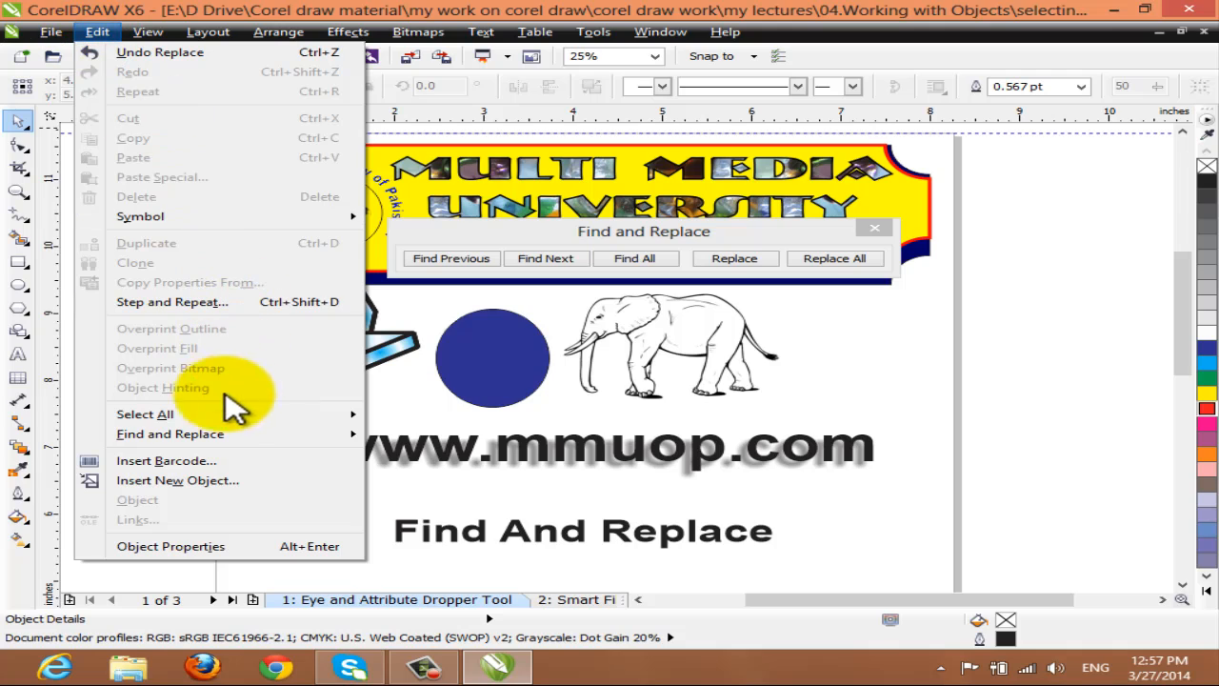
pyautogui.moveTo(221, 444)
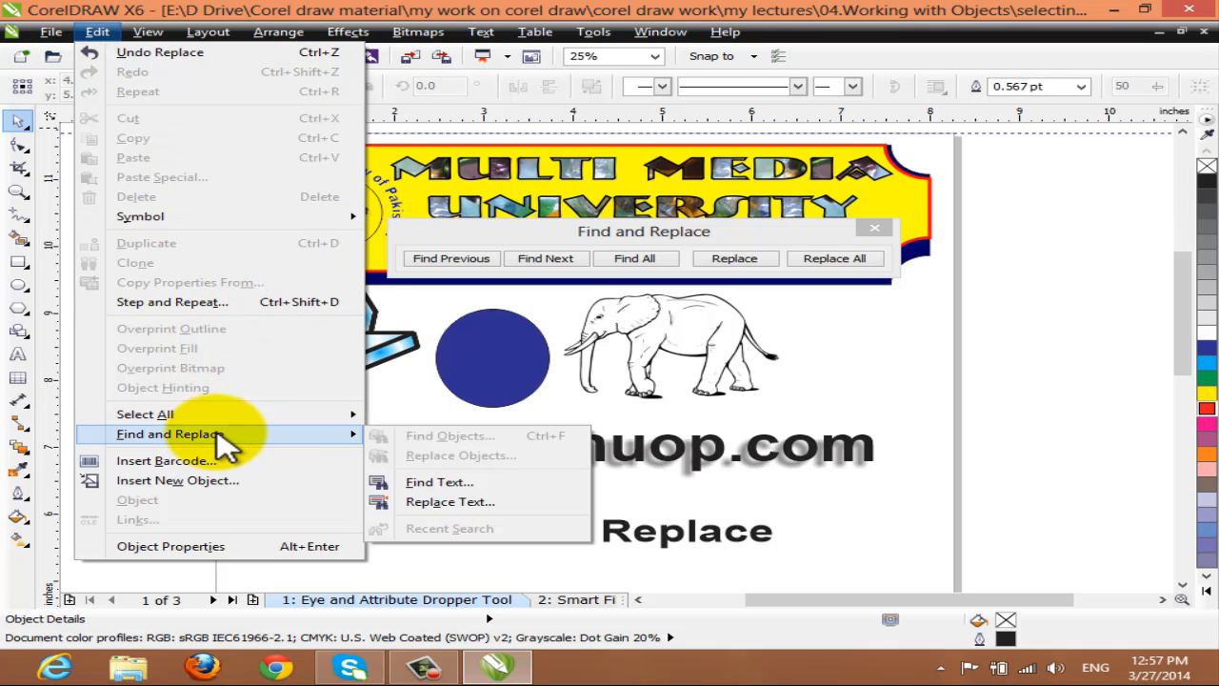